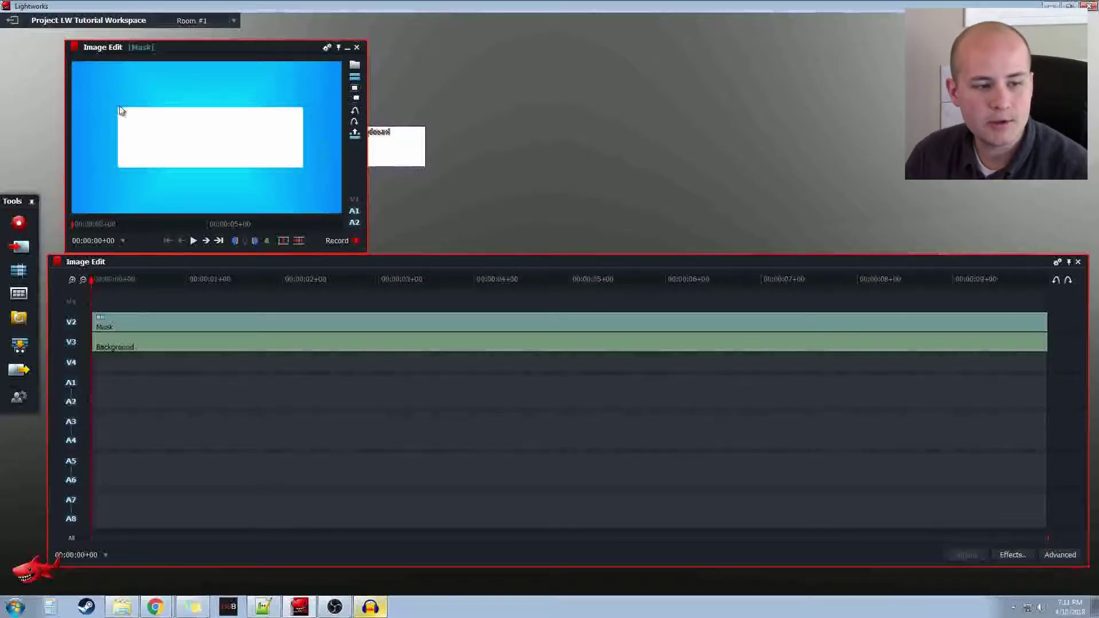
Step: Apply the Titles effect from the Text category to the Mask clip on V2
{"action": "left_click", "coordinate": [67, 331]}
{"action": "left_click", "coordinate": [67, 331]}
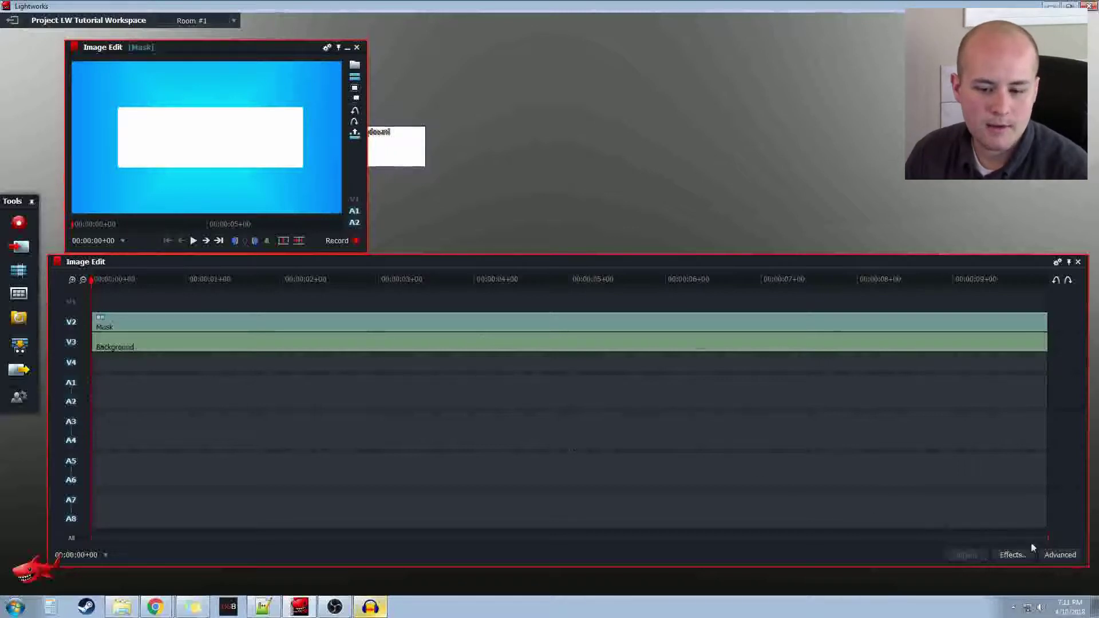
{"action": "left_click", "coordinate": [1013, 554]}
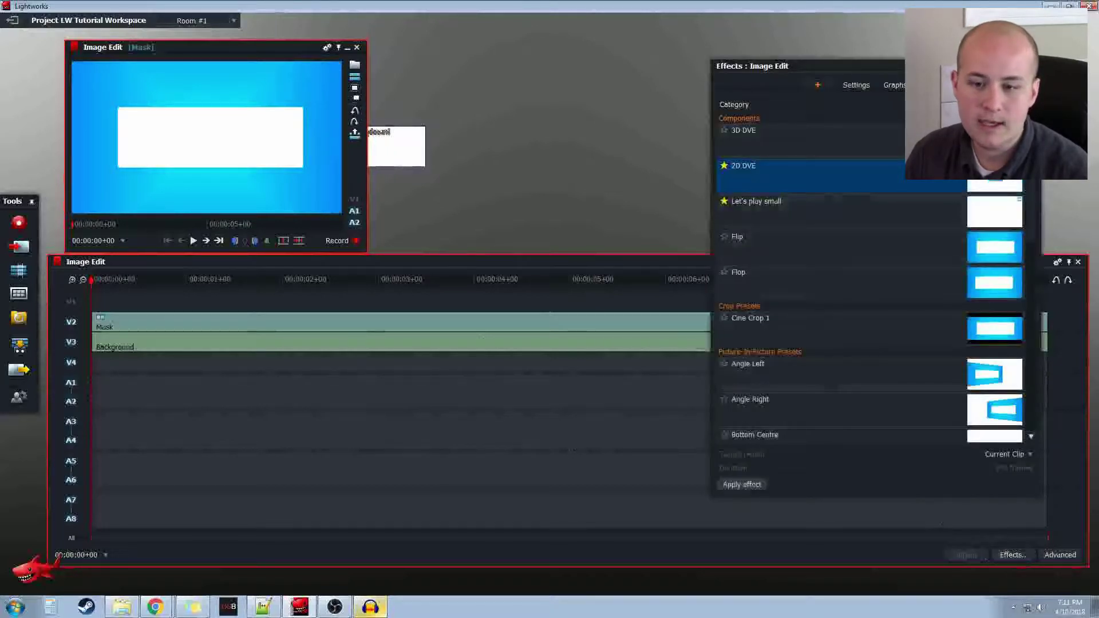
{"action": "left_click", "coordinate": [1008, 104]}
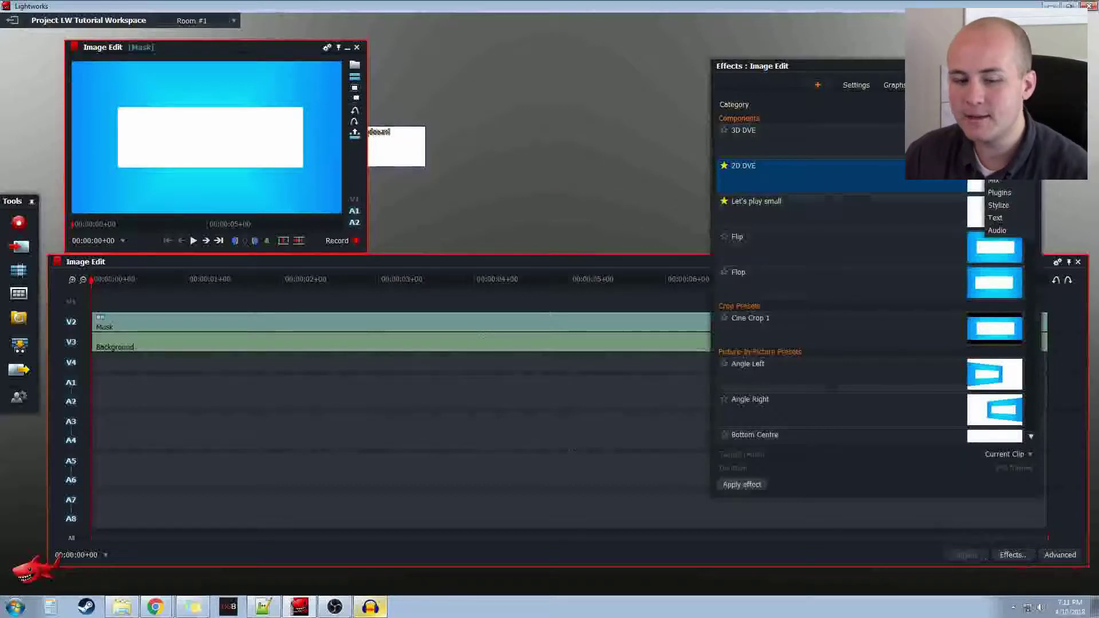
{"action": "left_click", "coordinate": [1018, 221]}
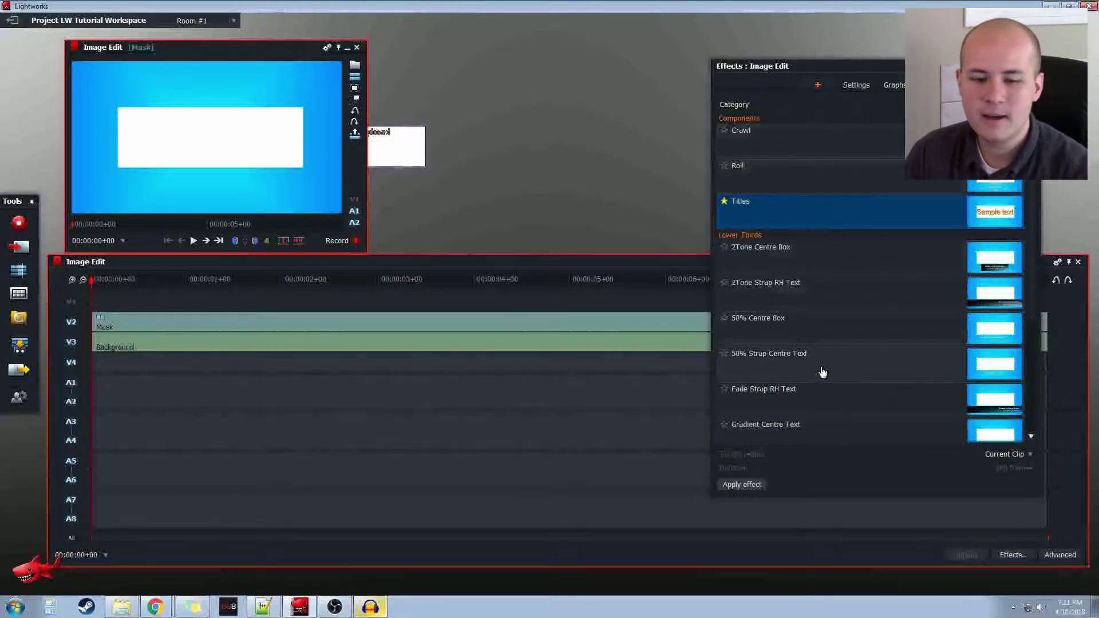
{"action": "scroll", "coordinate": [823, 373], "scroll_direction": "down", "scroll_amount": 2}
{"action": "scroll", "coordinate": [823, 372], "scroll_direction": "down", "scroll_amount": 4}
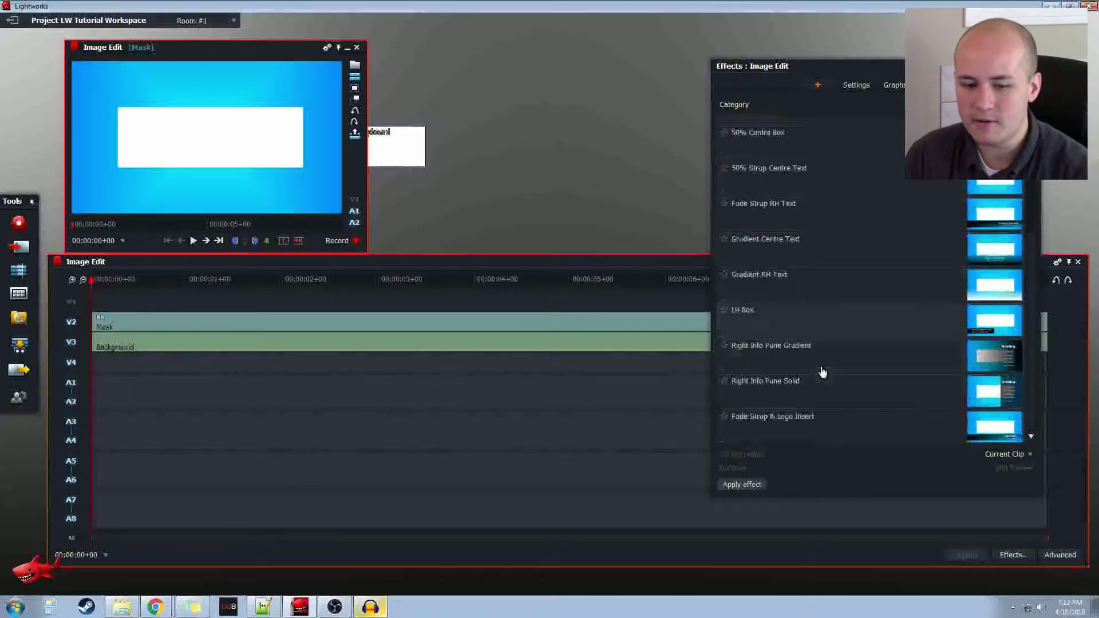
{"action": "scroll", "coordinate": [823, 372], "scroll_direction": "up", "scroll_amount": 6}
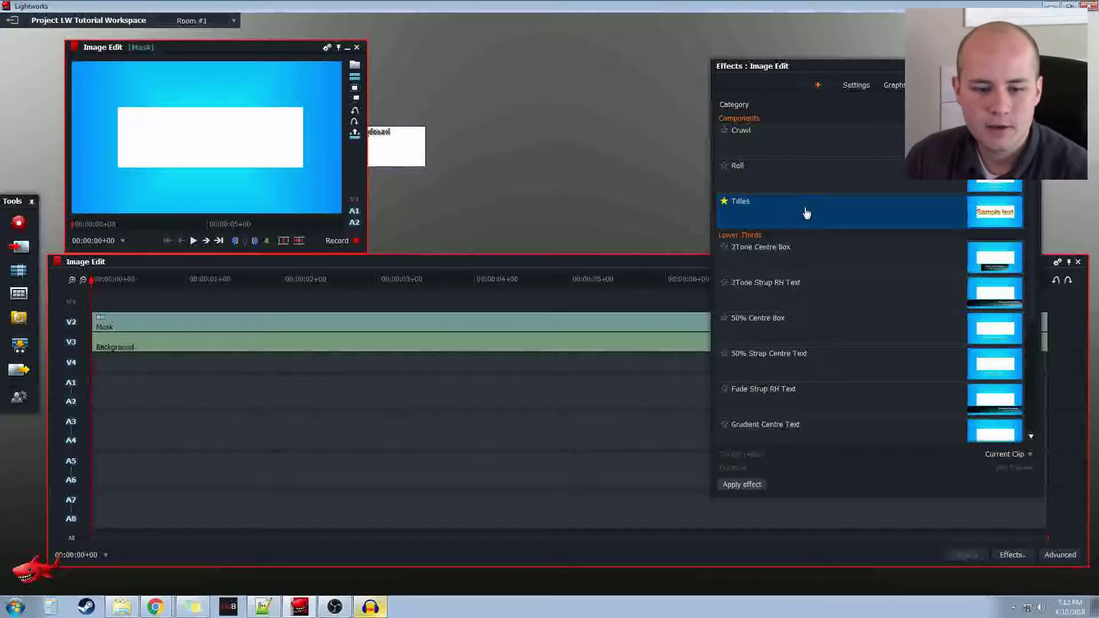
{"action": "left_click_drag", "start_coordinate": [806, 213], "coordinate": [442, 324]}
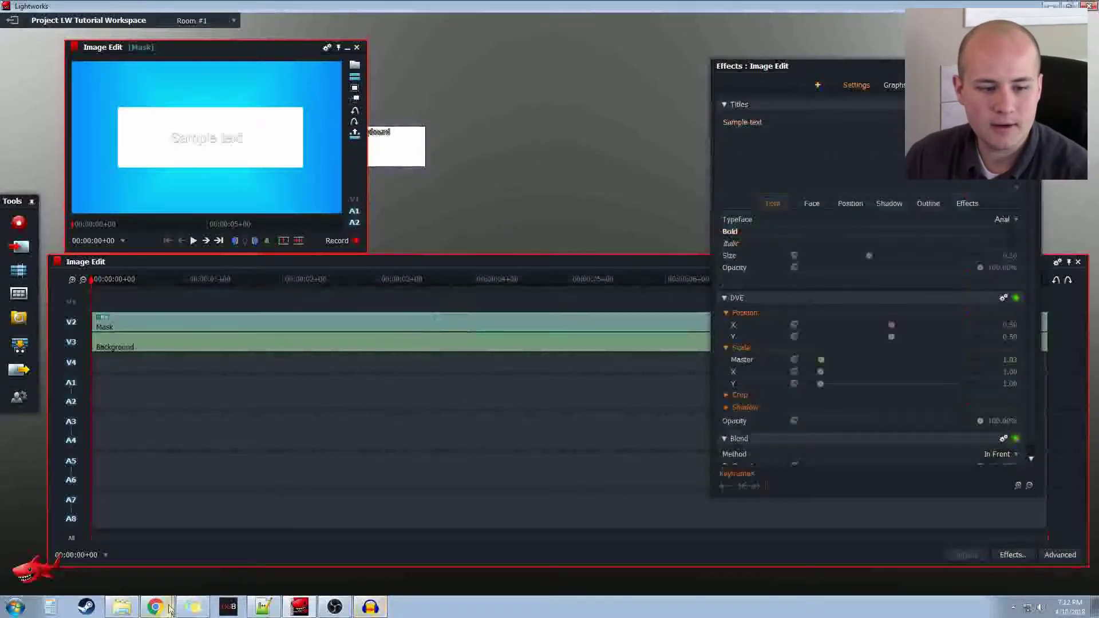
Step: Mark a section of the timeline from 00:00:03+01 to 00:00:06+09
{"action": "left_click", "coordinate": [158, 294]}
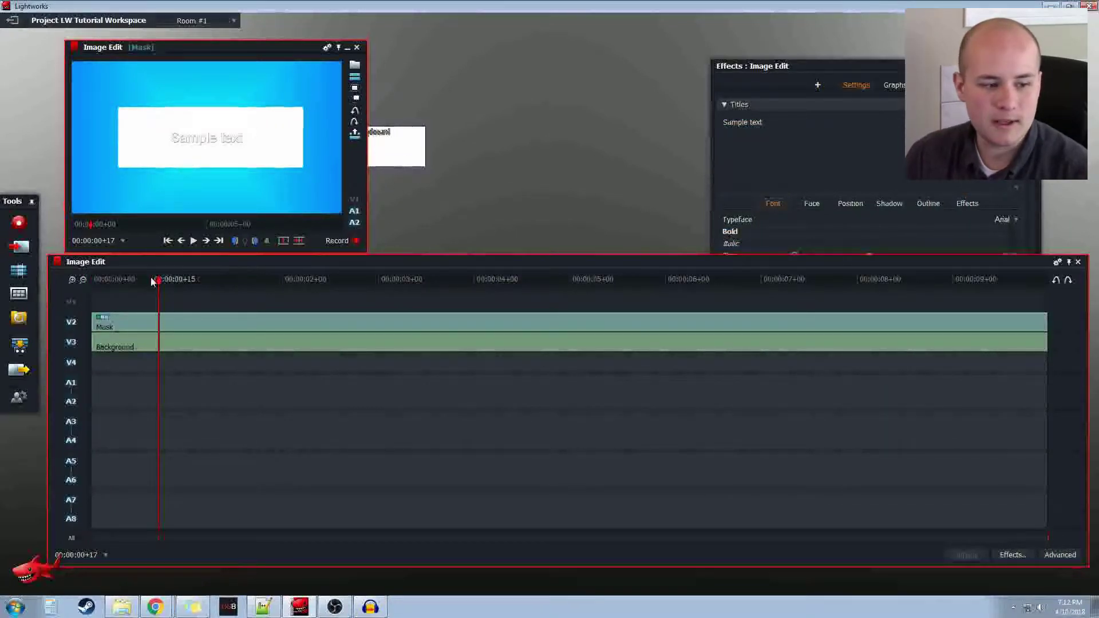
{"action": "left_click_drag", "start_coordinate": [152, 281], "coordinate": [103, 282]}
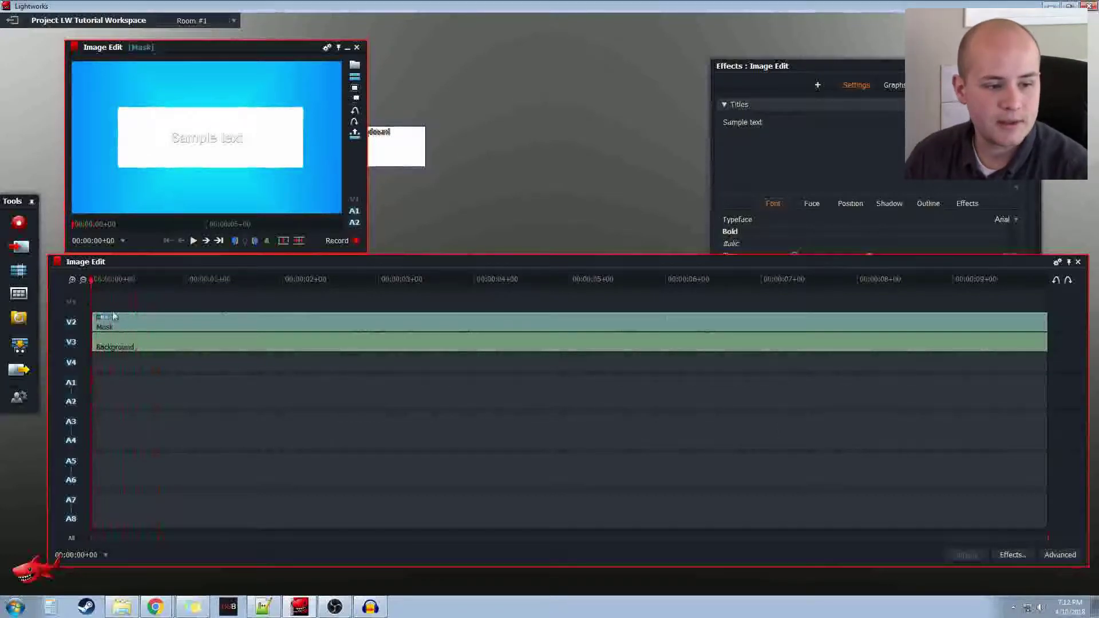
{"action": "left_click_drag", "start_coordinate": [105, 272], "coordinate": [383, 289]}
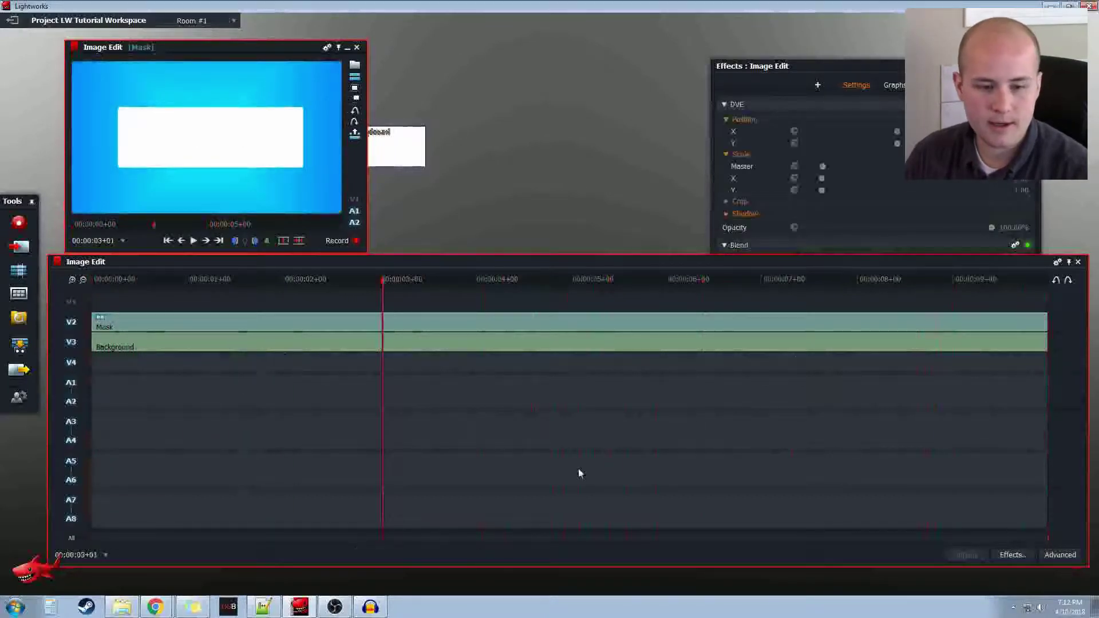
{"action": "key", "text": "i"}
{"action": "left_click", "coordinate": [702, 286]}
{"action": "key", "text": "o"}
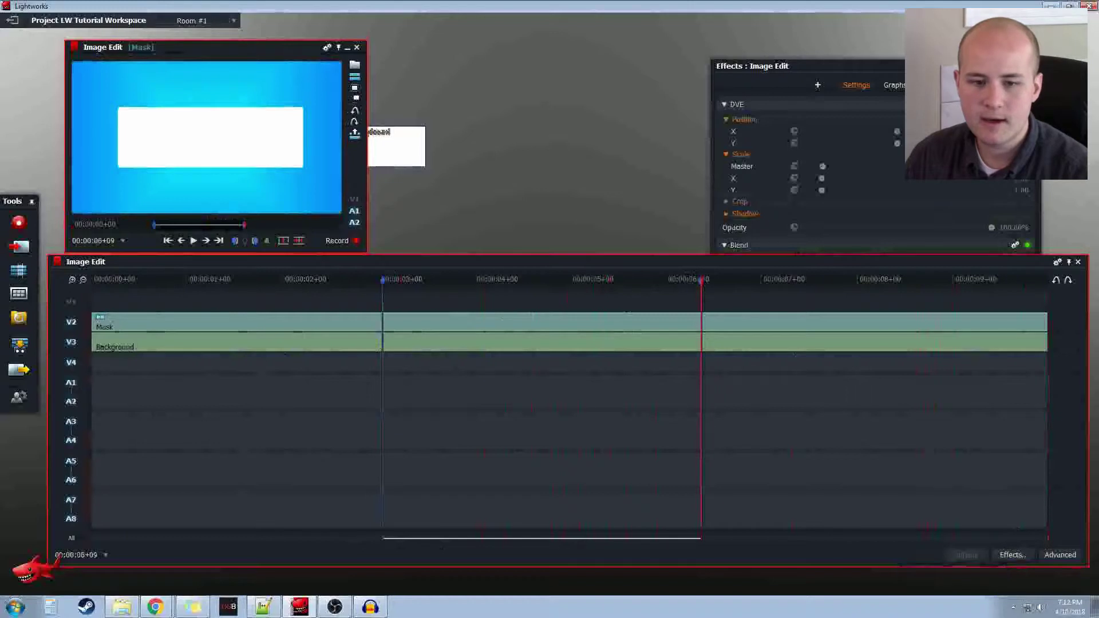
Step: Apply the Titles effect to the marked section as a separate effects-track segment
{"action": "left_click", "coordinate": [819, 87]}
{"action": "left_click_drag", "start_coordinate": [878, 71], "coordinate": [908, 23]}
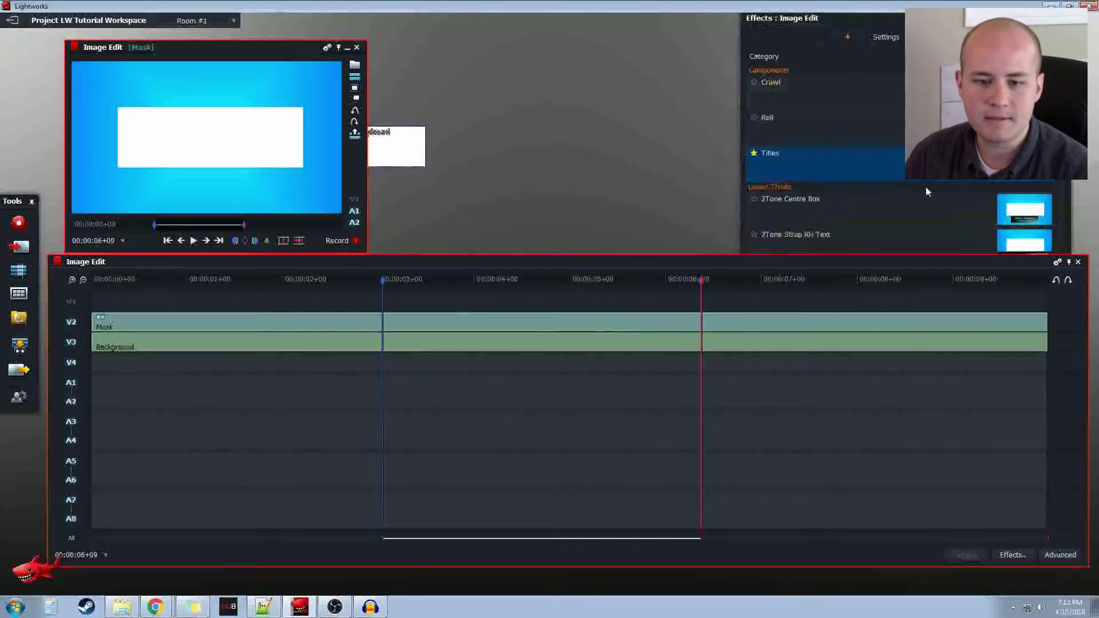
{"action": "left_click", "coordinate": [772, 436]}
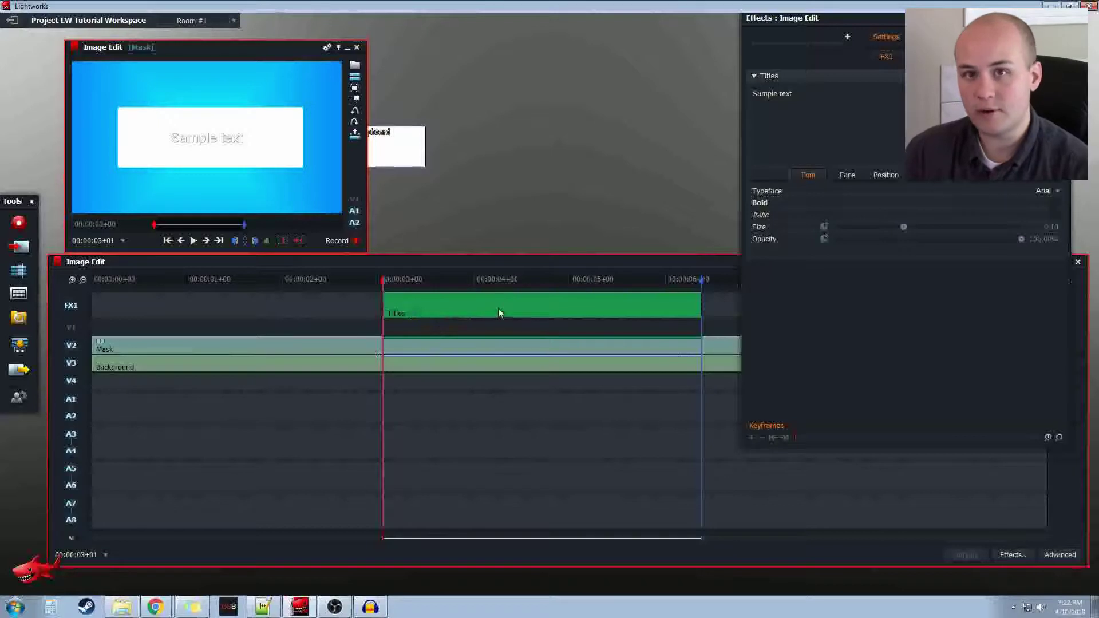
Step: Clear the timeline marks and extend the start of the Titles segment on FX1 back to just before 2 seconds
{"action": "left_click_drag", "start_coordinate": [378, 279], "coordinate": [722, 292]}
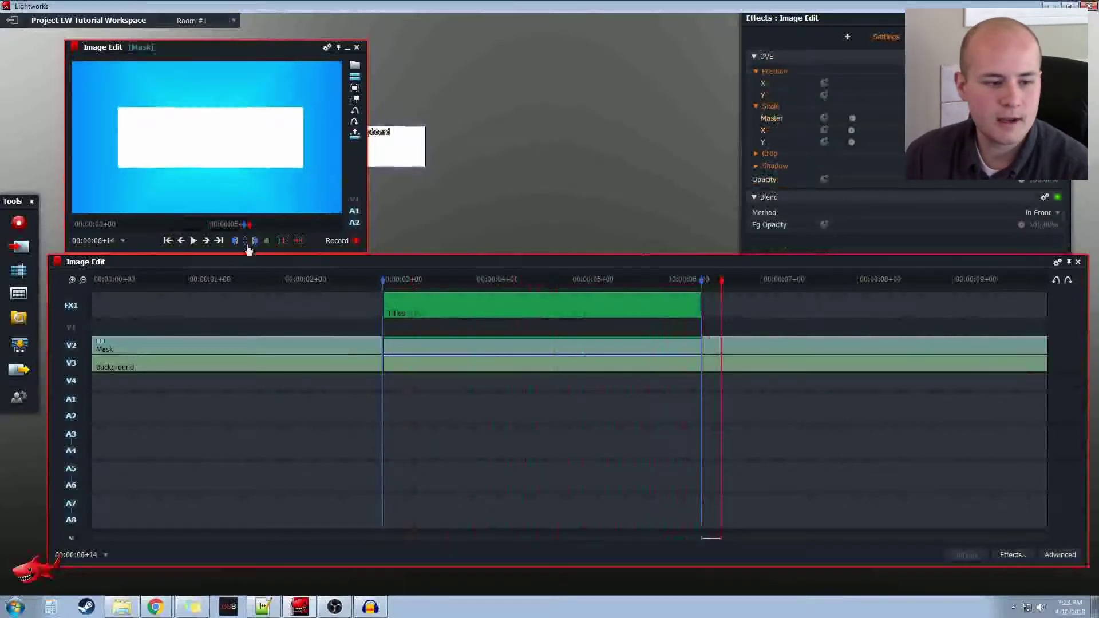
{"action": "left_click", "coordinate": [286, 404]}
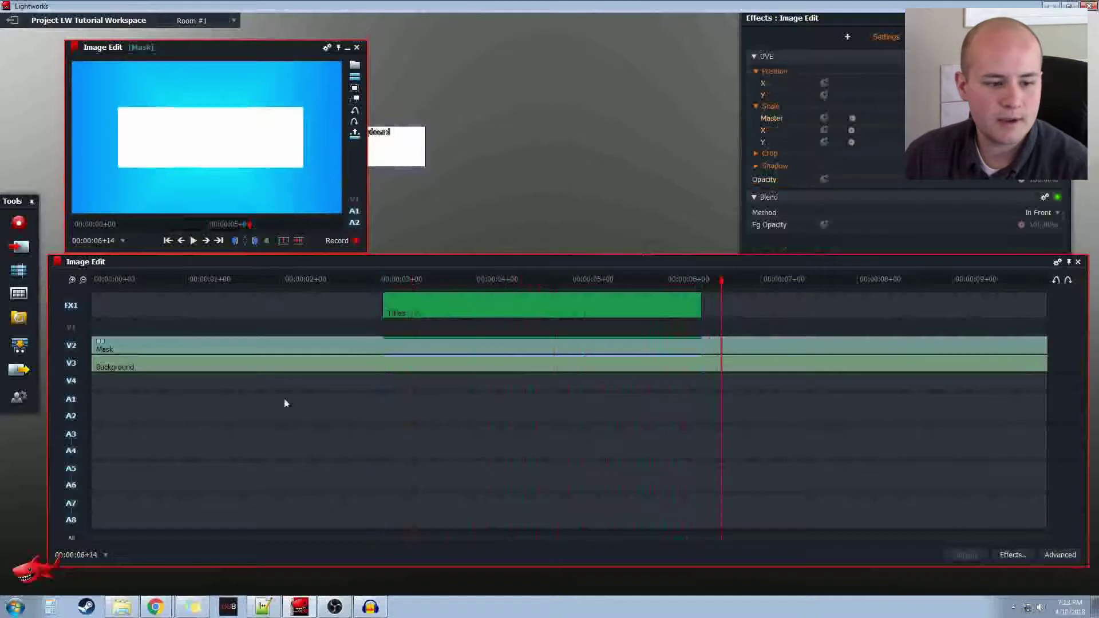
{"action": "left_click", "coordinate": [86, 369]}
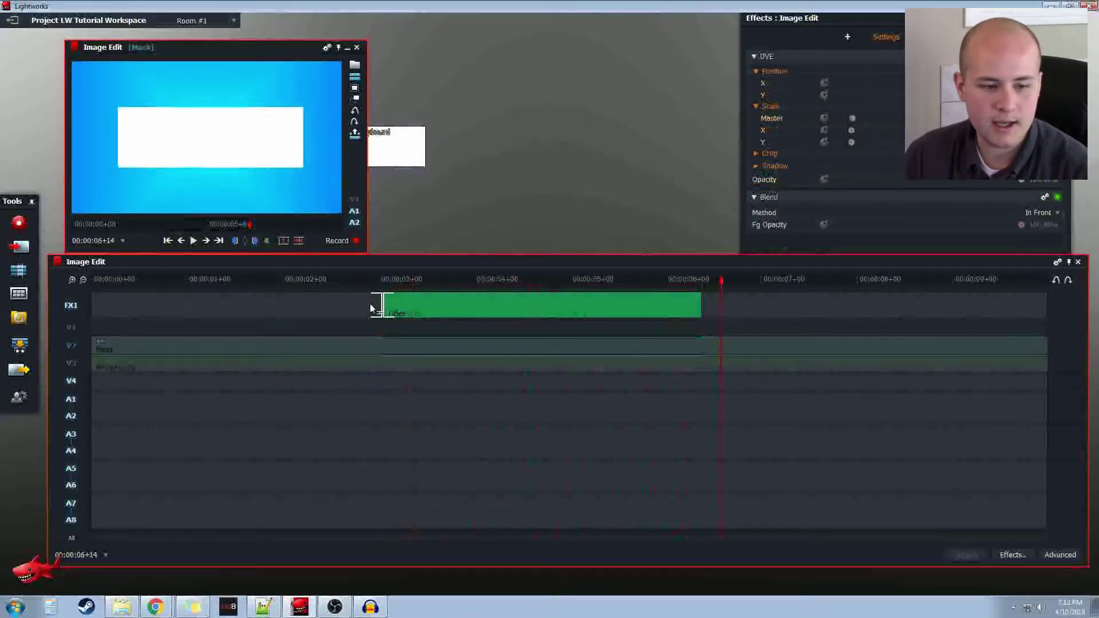
{"action": "left_click_drag", "start_coordinate": [370, 309], "coordinate": [265, 343]}
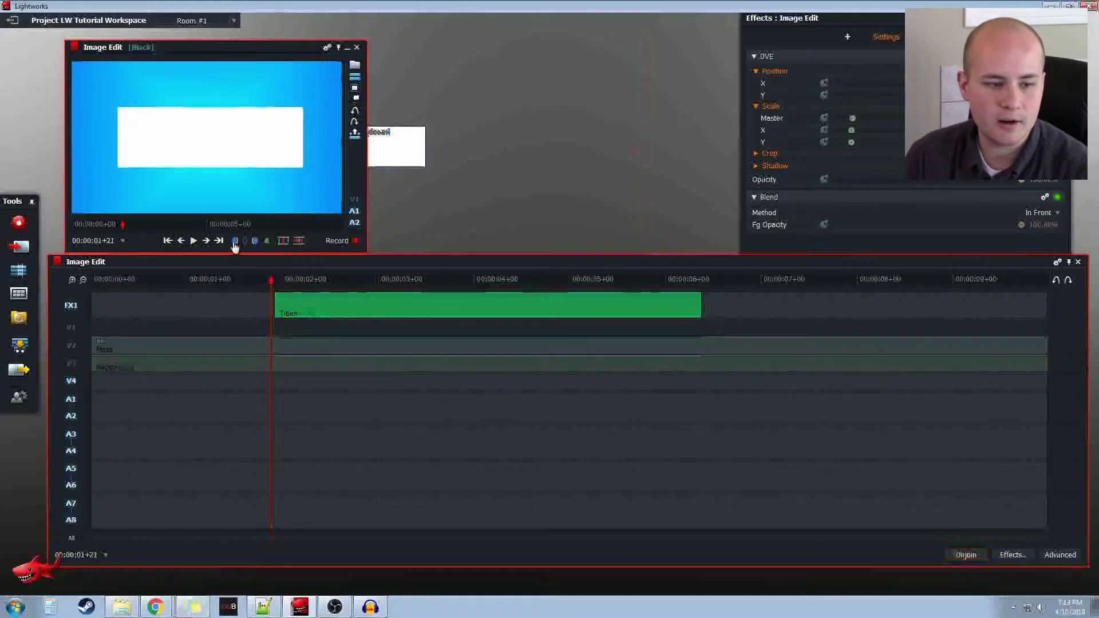
Step: Re-enable the video and FX1 tracks and remove the Titles segment from FX1
{"action": "left_click", "coordinate": [304, 281]}
{"action": "left_click_drag", "start_coordinate": [302, 279], "coordinate": [219, 281]}
{"action": "left_click", "coordinate": [71, 305]}
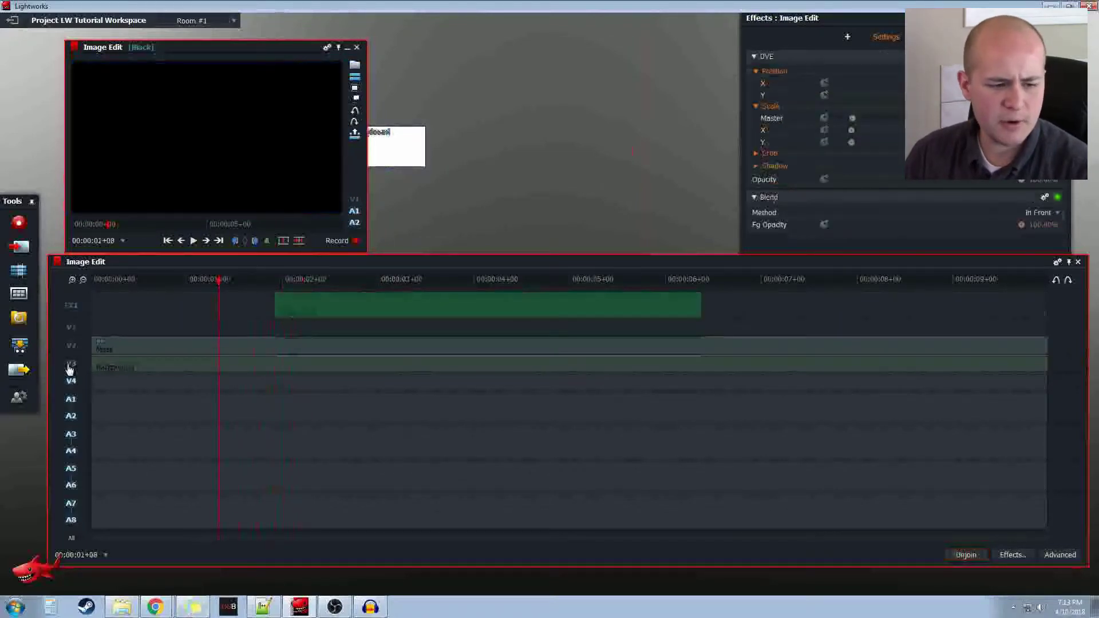
{"action": "left_click_drag", "start_coordinate": [70, 369], "coordinate": [72, 316]}
{"action": "left_click", "coordinate": [71, 306]}
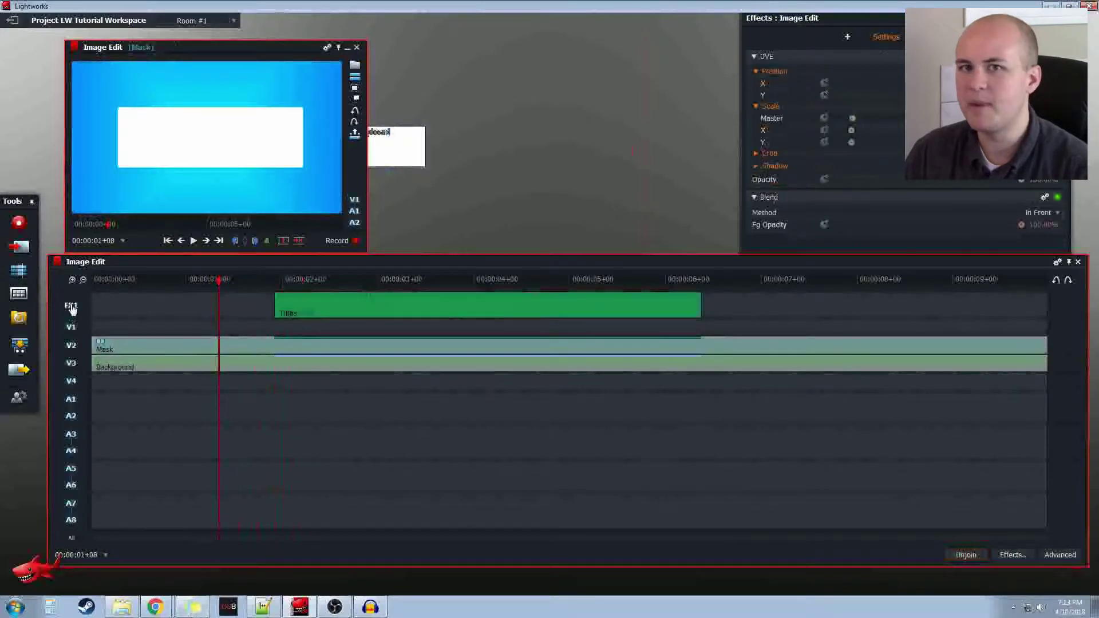
{"action": "right_click", "coordinate": [336, 313]}
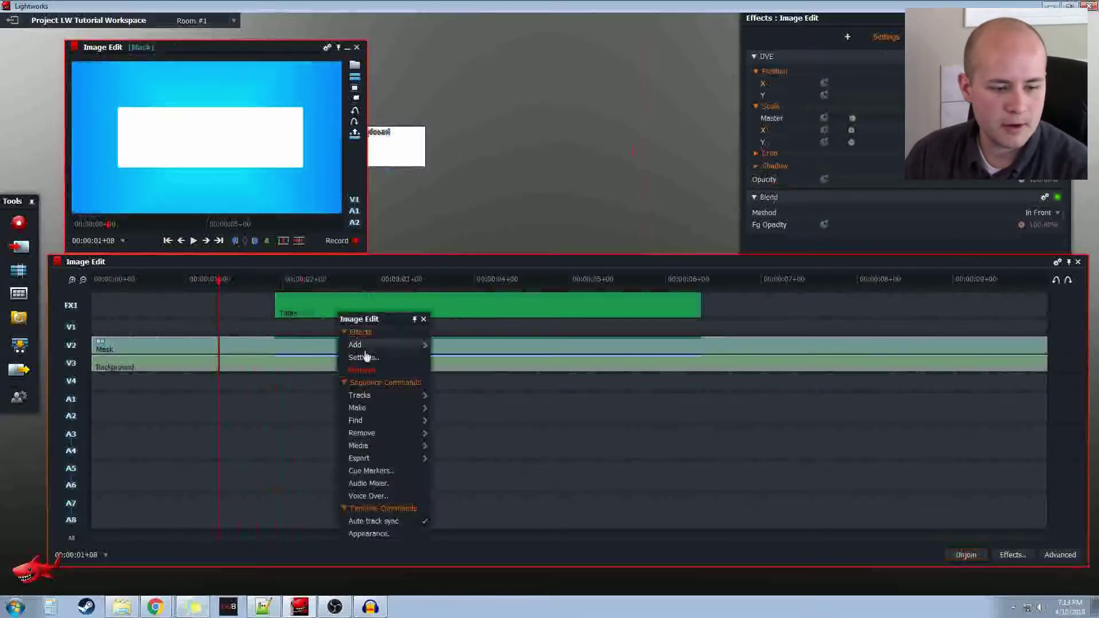
{"action": "left_click", "coordinate": [374, 370]}
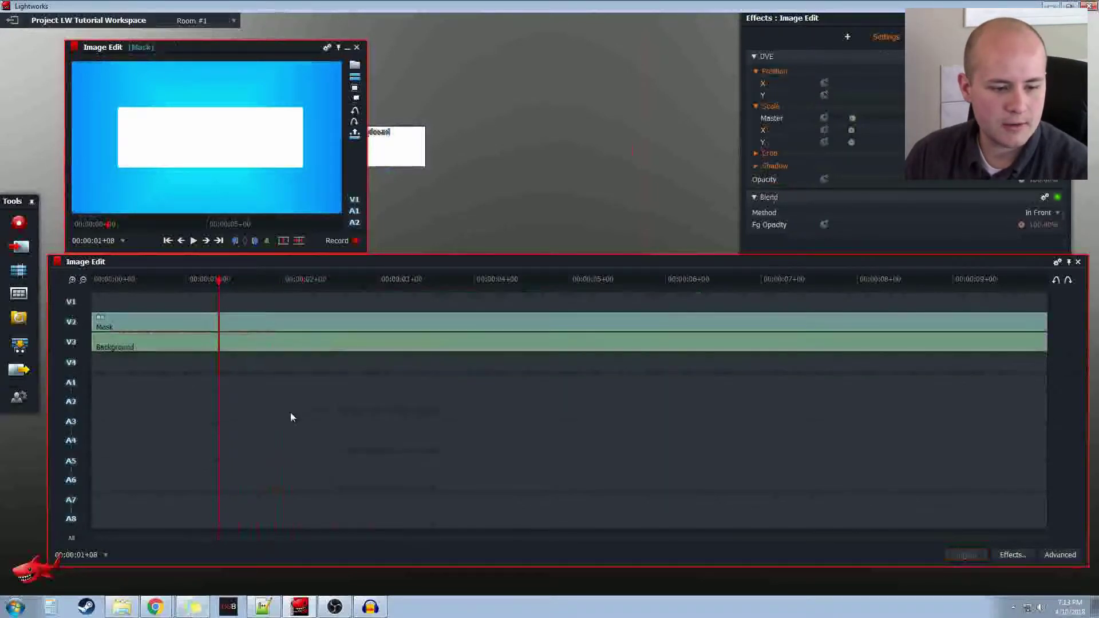
Step: Apply the Titles effect directly to the Mask clip and a 2D DVE effect to the Background clip
{"action": "left_click", "coordinate": [1013, 559]}
{"action": "left_click_drag", "start_coordinate": [876, 166], "coordinate": [515, 322]}
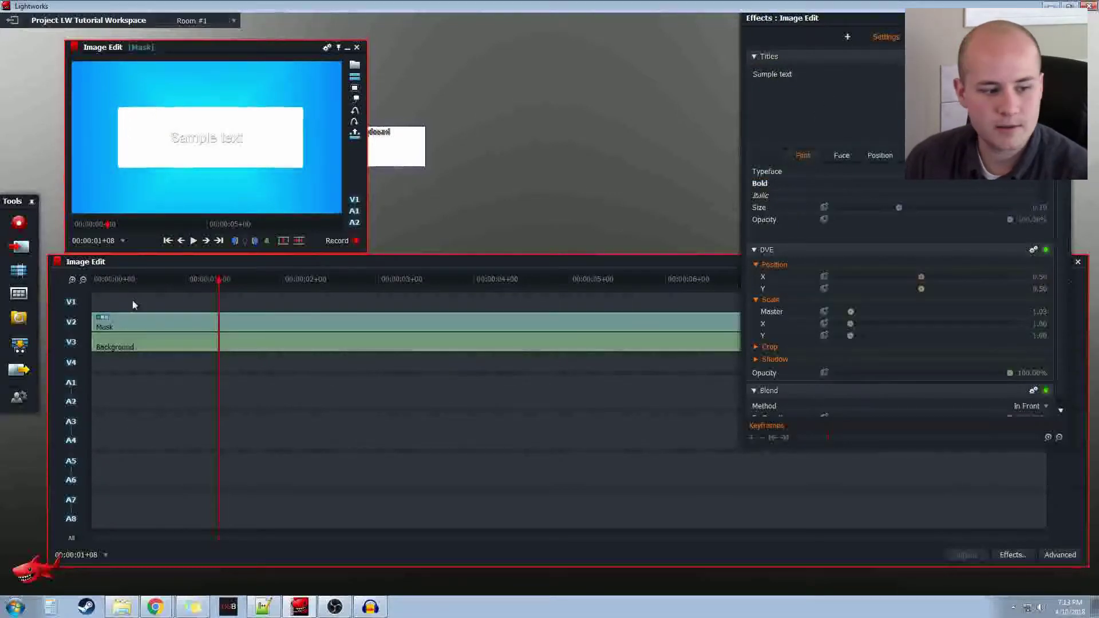
{"action": "left_click", "coordinate": [1011, 555]}
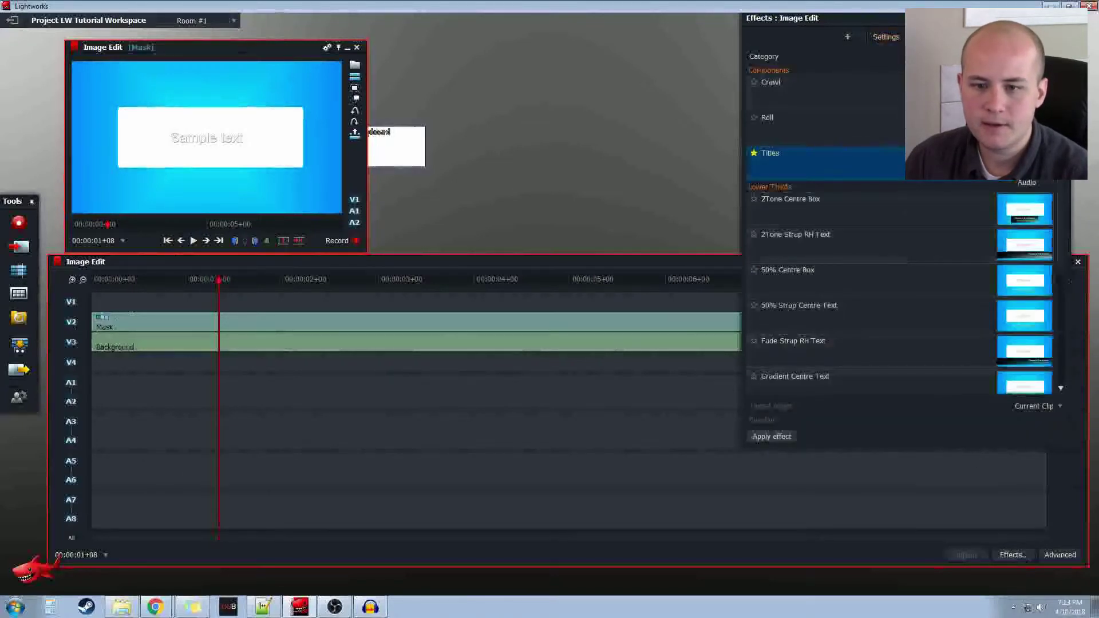
{"action": "scroll", "coordinate": [824, 115], "scroll_direction": "up", "scroll_amount": 3}
{"action": "left_click", "coordinate": [856, 117]}
{"action": "left_click_drag", "start_coordinate": [830, 130], "coordinate": [465, 342]}
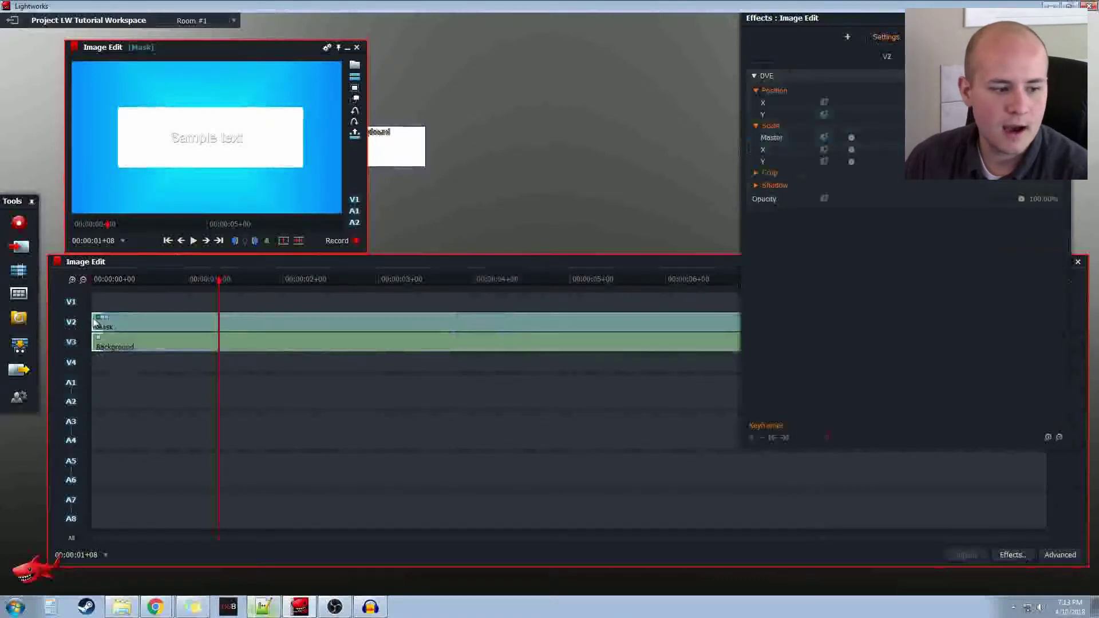
Step: Replace the sample text of the V2 title with "Taken4GrantD"
{"action": "left_click", "coordinate": [890, 56]}
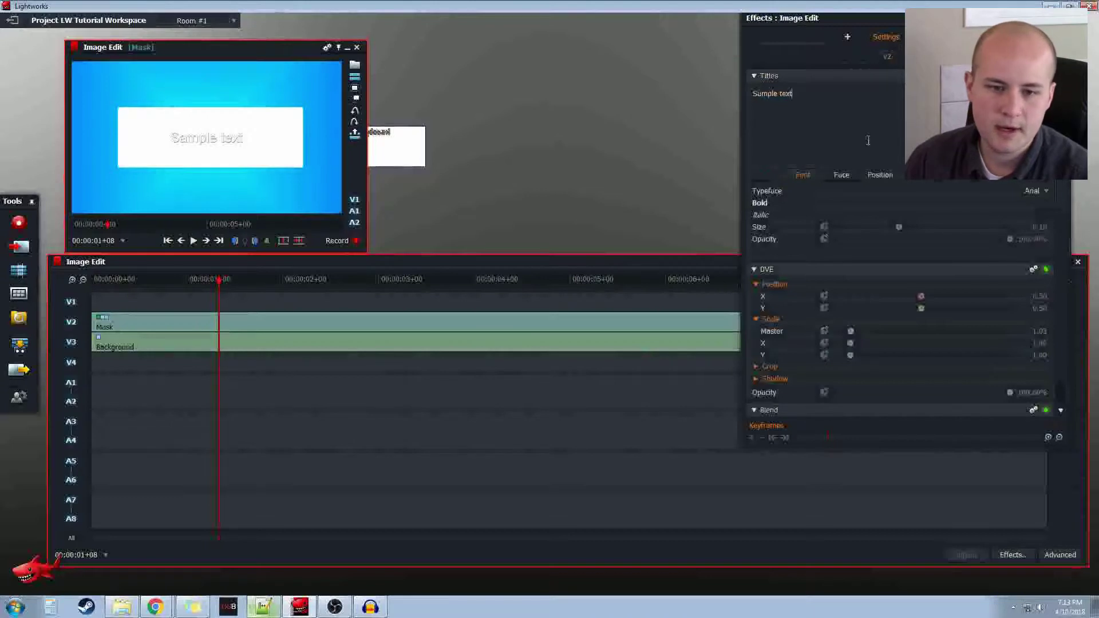
{"action": "key", "text": "ctrl+a"}
{"action": "key", "text": "BackSpace"}
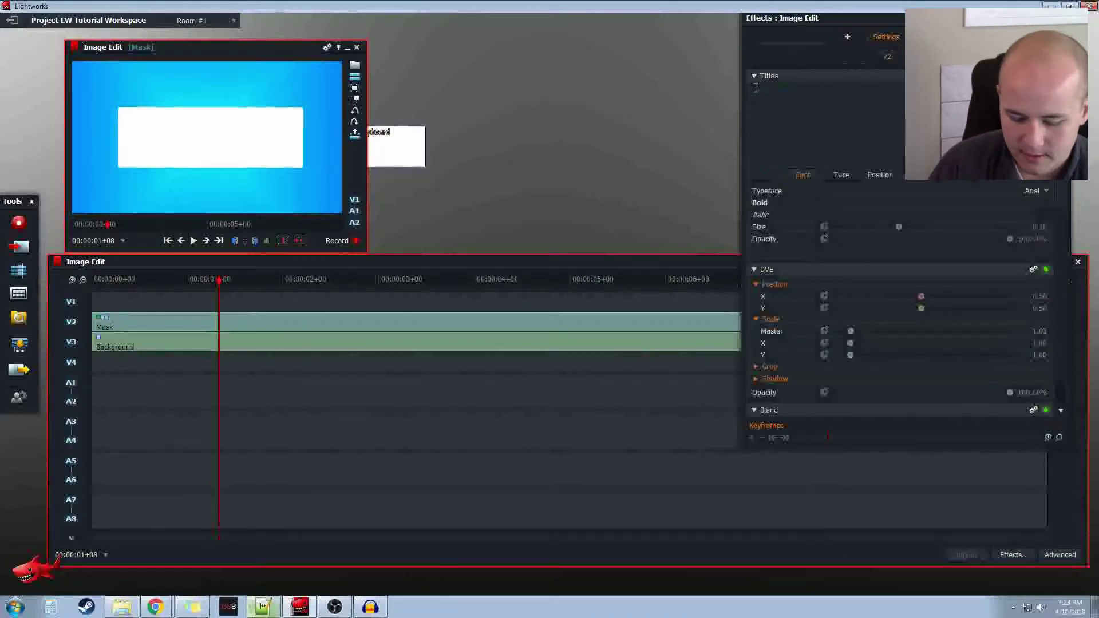
{"action": "type", "text": "Token4Gr"}
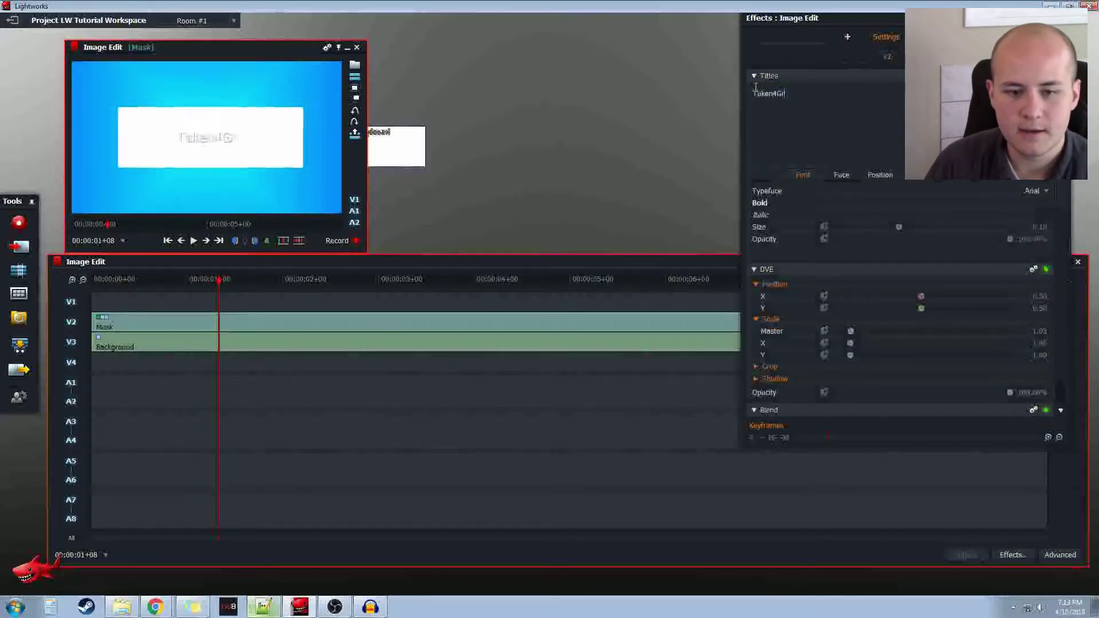
{"action": "type", "text": "antD"}
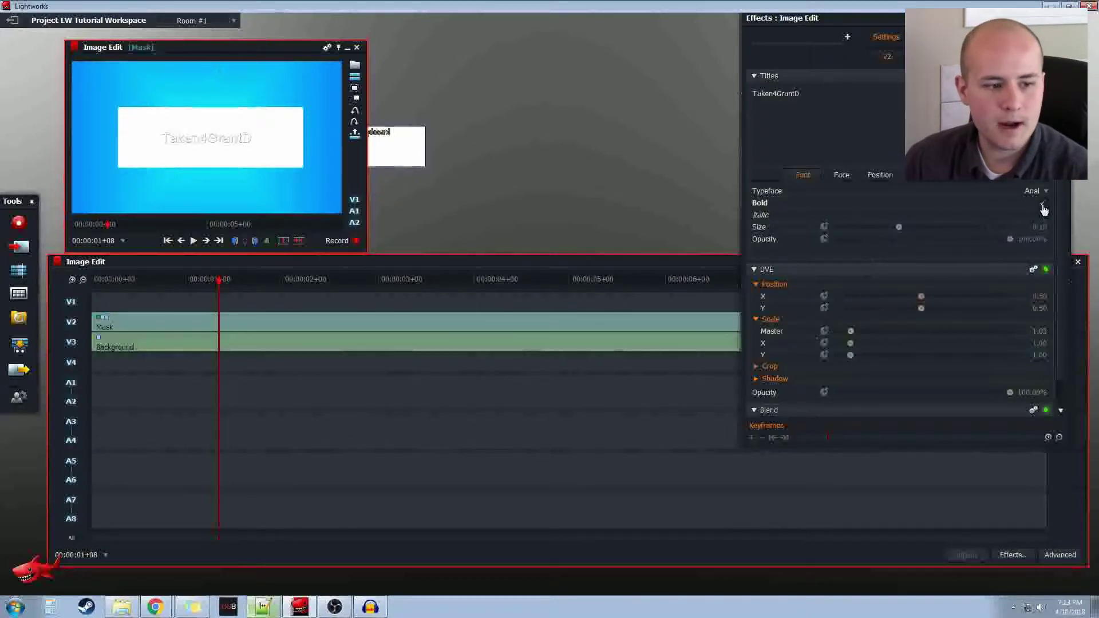
Step: Make the title text bold and larger, with a flat blue face colour of about RGB 51, 16, 255
{"action": "left_click_drag", "start_coordinate": [900, 227], "coordinate": [962, 227]}
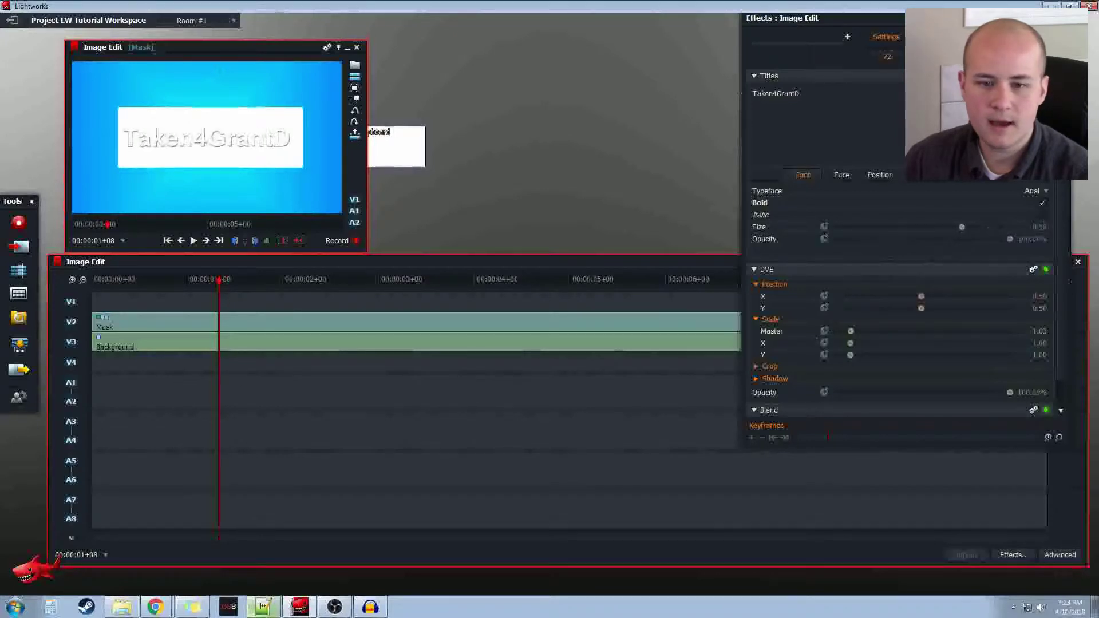
{"action": "left_click", "coordinate": [852, 177]}
{"action": "left_click", "coordinate": [835, 204]}
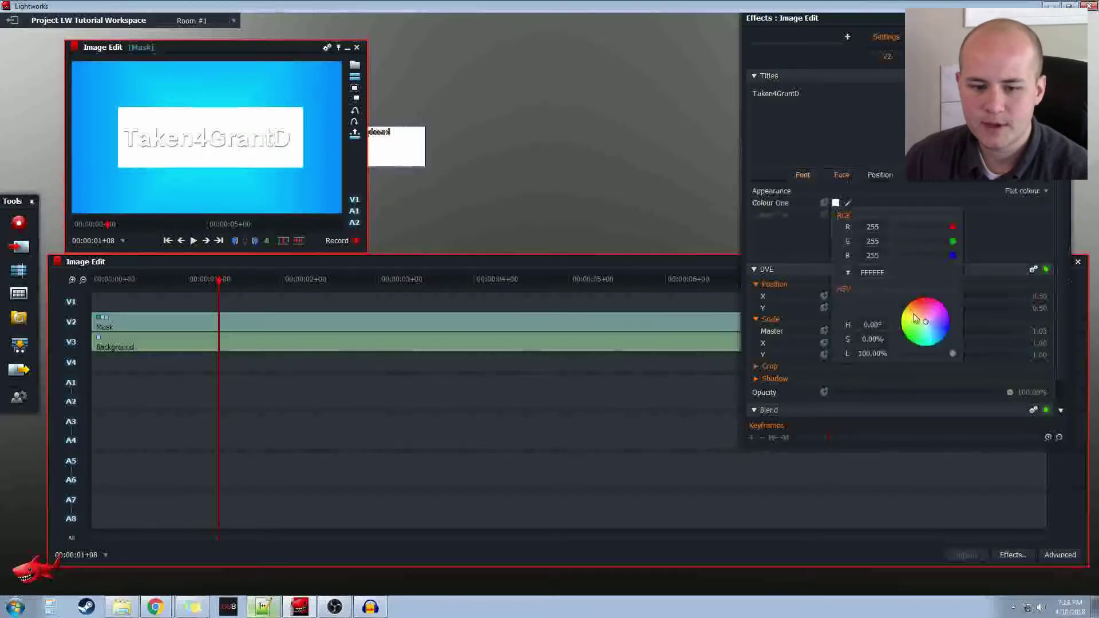
{"action": "left_click_drag", "start_coordinate": [914, 318], "coordinate": [945, 325]}
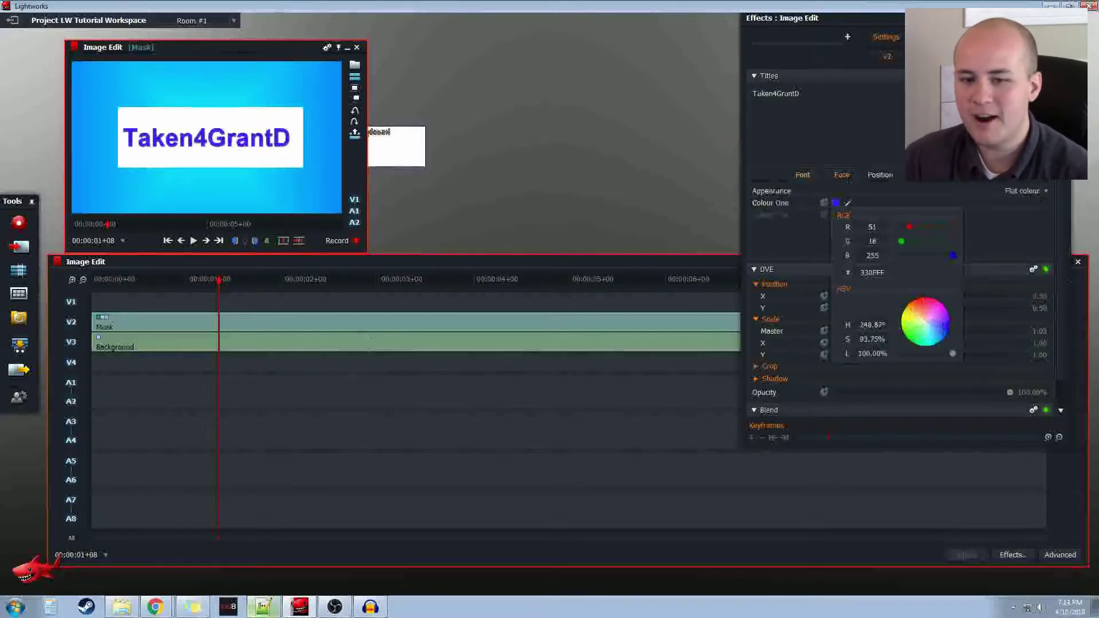
{"action": "key", "text": "Escape"}
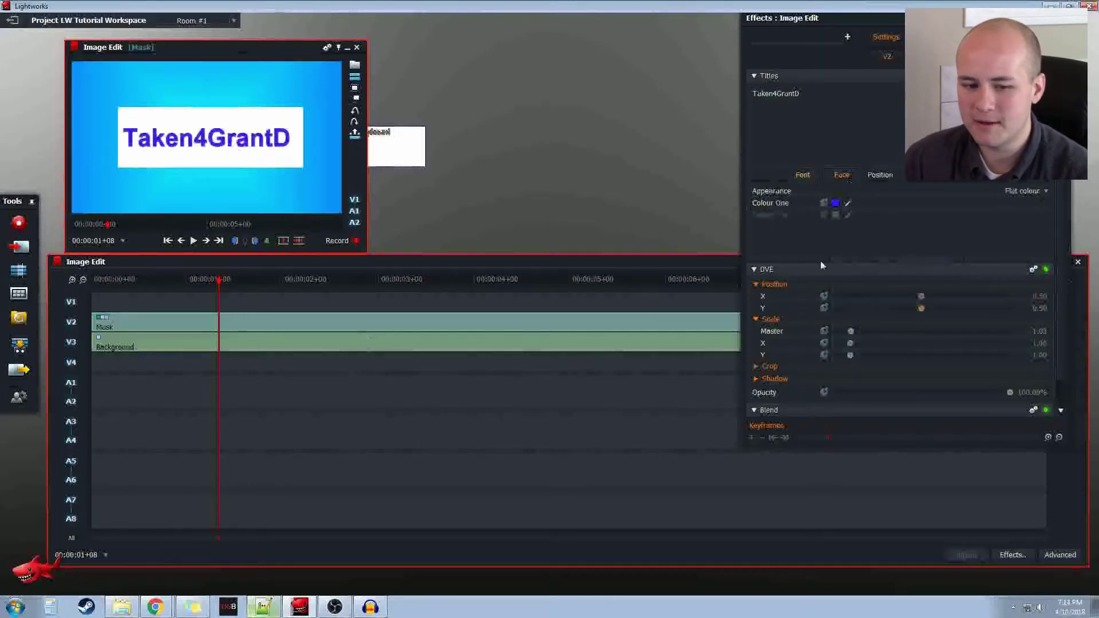
Step: Set the title's X position to about 50.46% and its anchor point to Right
{"action": "left_click", "coordinate": [753, 269]}
{"action": "left_click", "coordinate": [754, 285]}
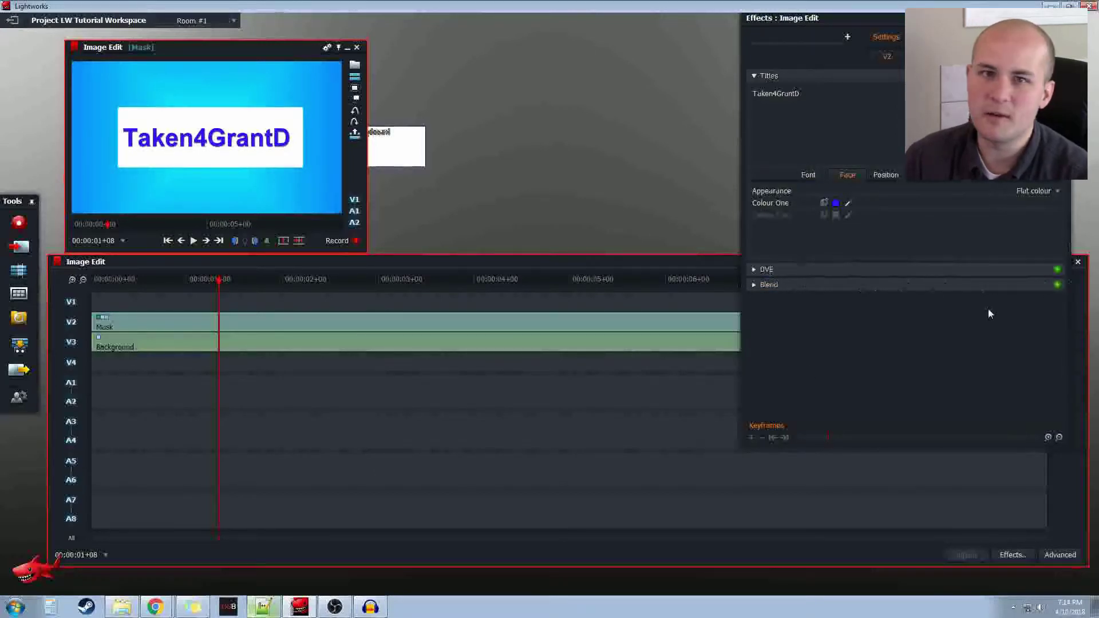
{"action": "left_click", "coordinate": [888, 175]}
{"action": "left_click_drag", "start_coordinate": [923, 191], "coordinate": [928, 191]}
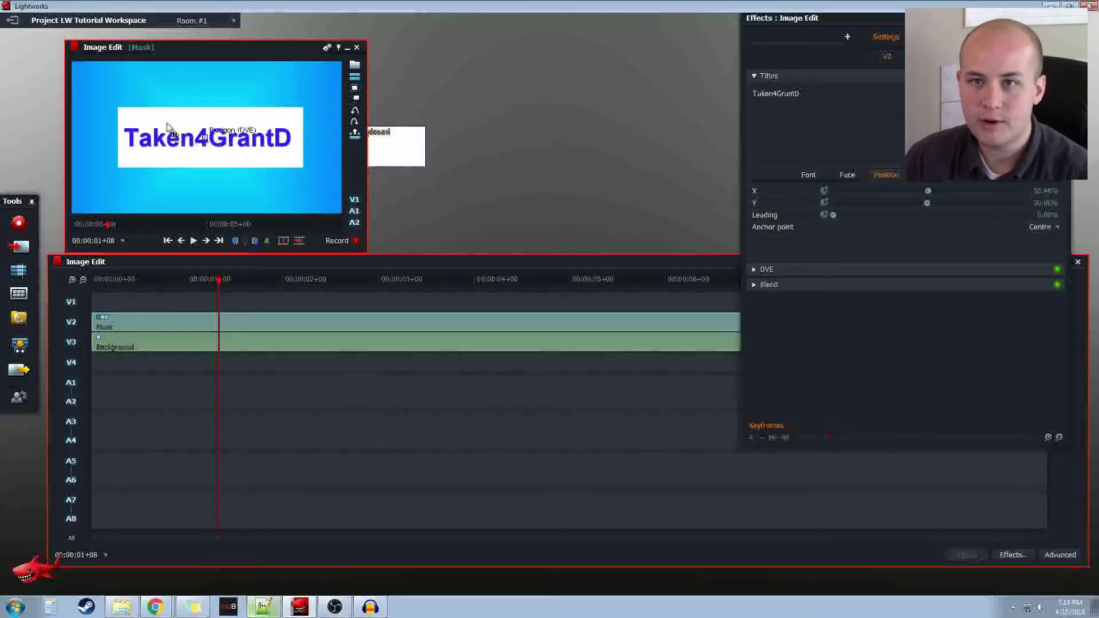
{"action": "left_click", "coordinate": [1045, 227]}
{"action": "left_click", "coordinate": [1052, 265]}
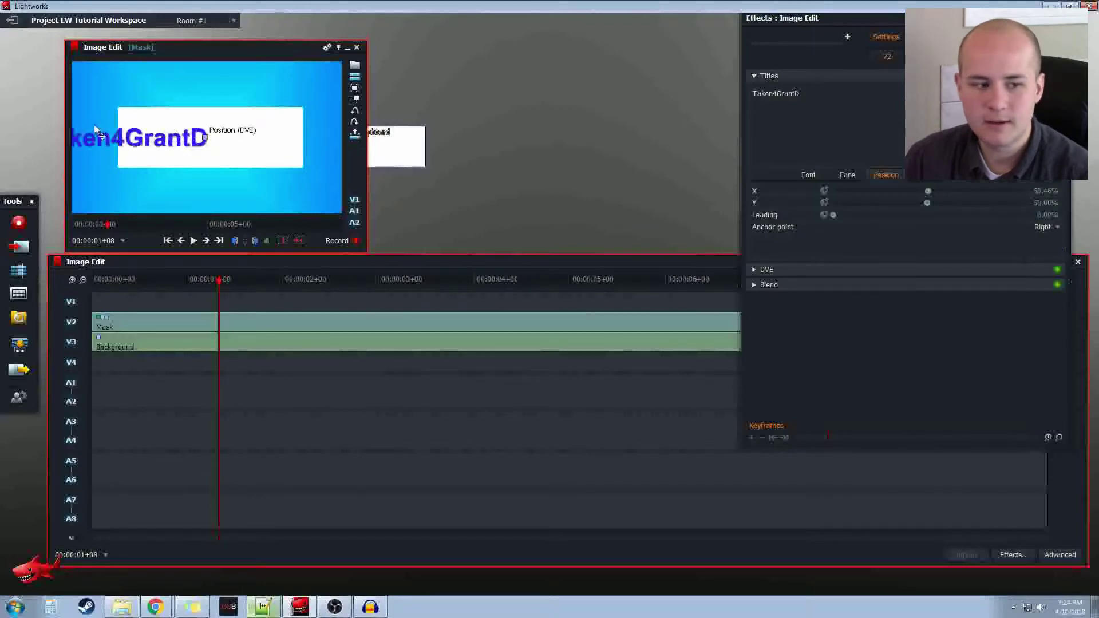
Step: Try to reposition the title and mask together by hand in the preview, and undo the edits back to the sample text
{"action": "left_click_drag", "start_coordinate": [172, 145], "coordinate": [220, 140]}
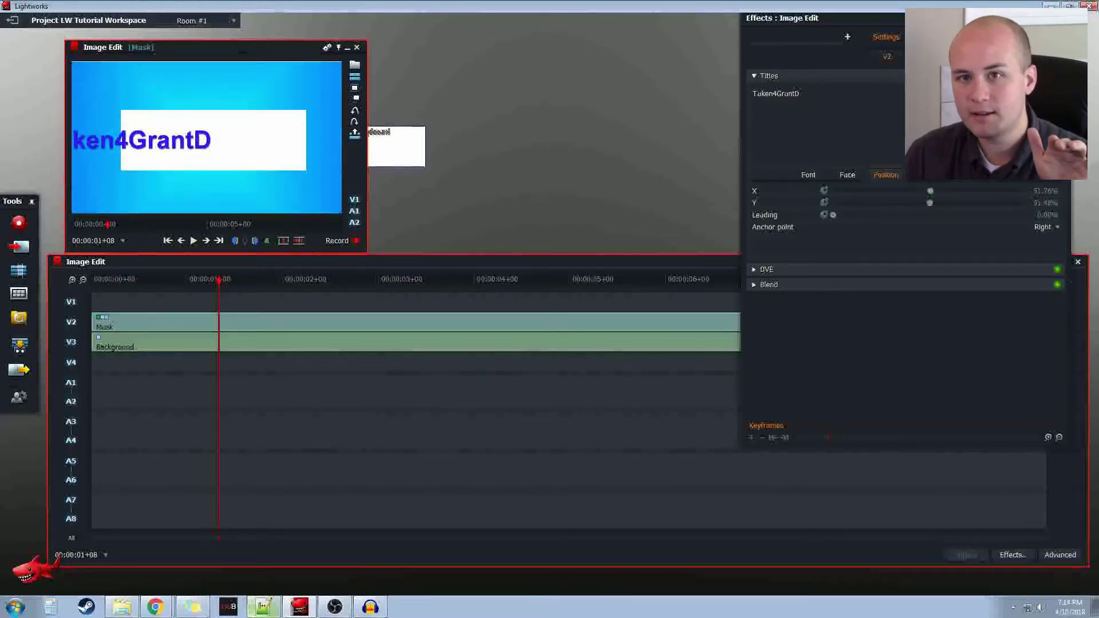
{"action": "left_click_drag", "start_coordinate": [214, 140], "coordinate": [292, 184]}
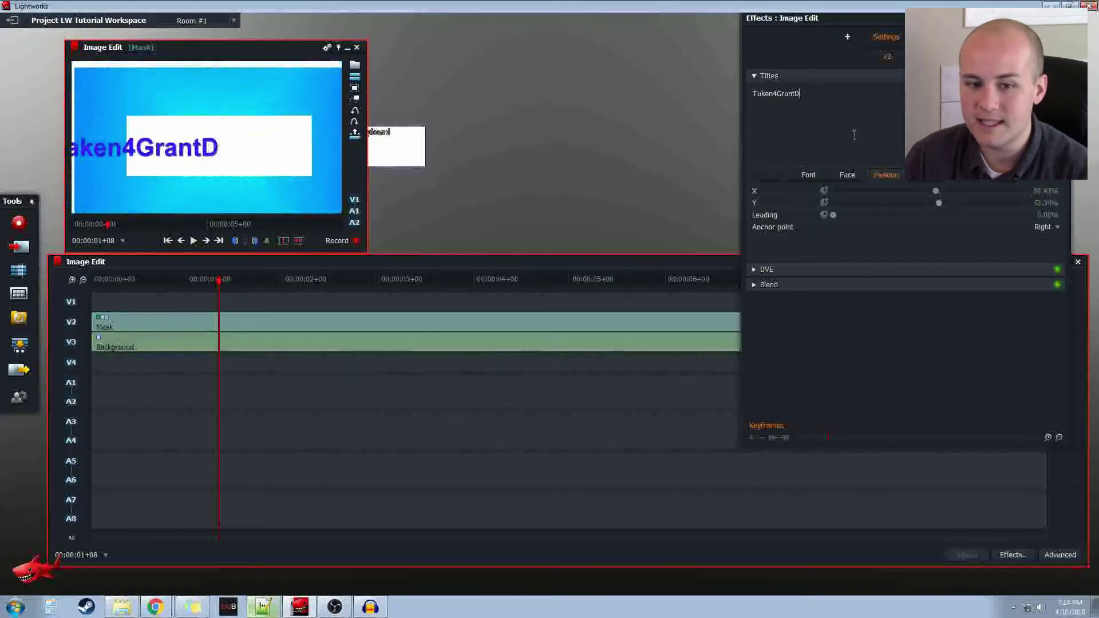
{"action": "key", "text": "ctrl+z"}
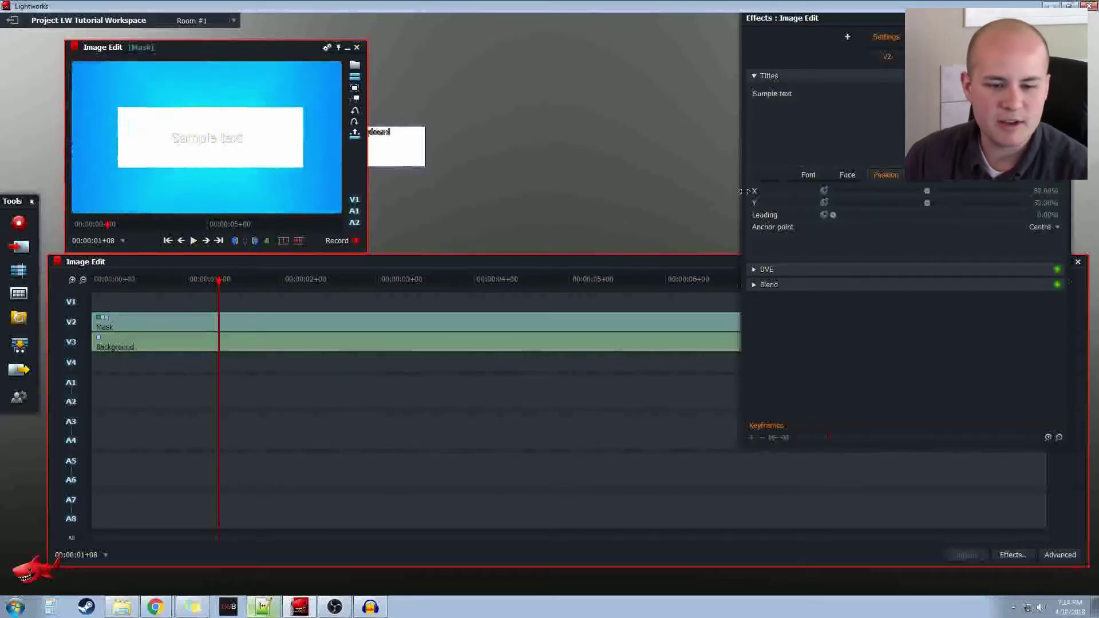
Step: Replace the sample text with "Taken4GrantD" and enlarge the font until the title nearly spans the white mask
{"action": "type", "text": "Taken4GrantD"}
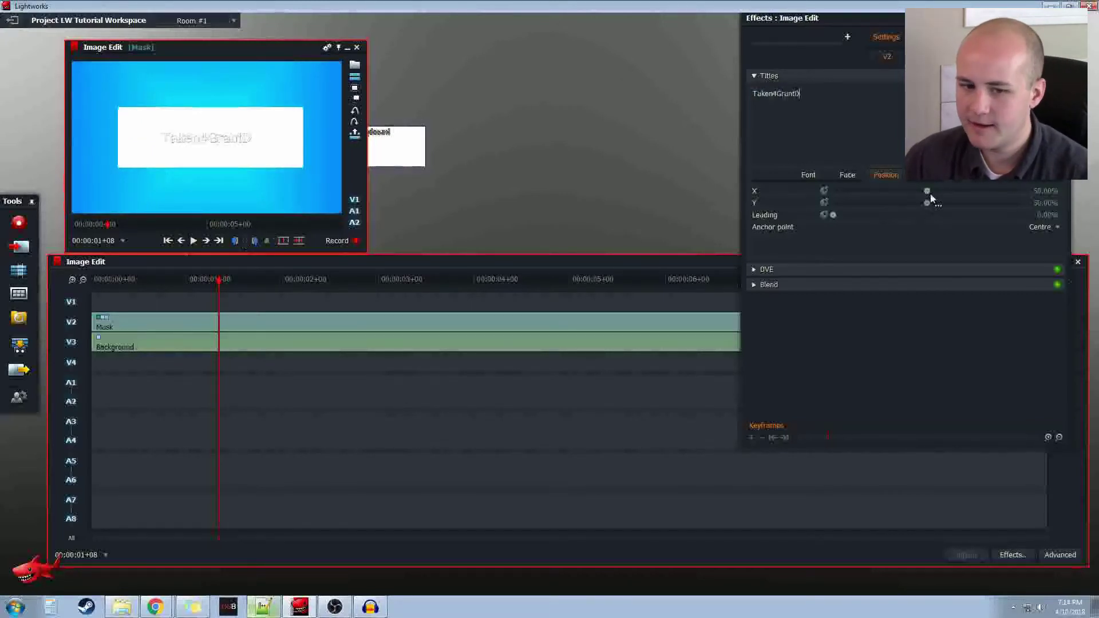
{"action": "left_click", "coordinate": [847, 174]}
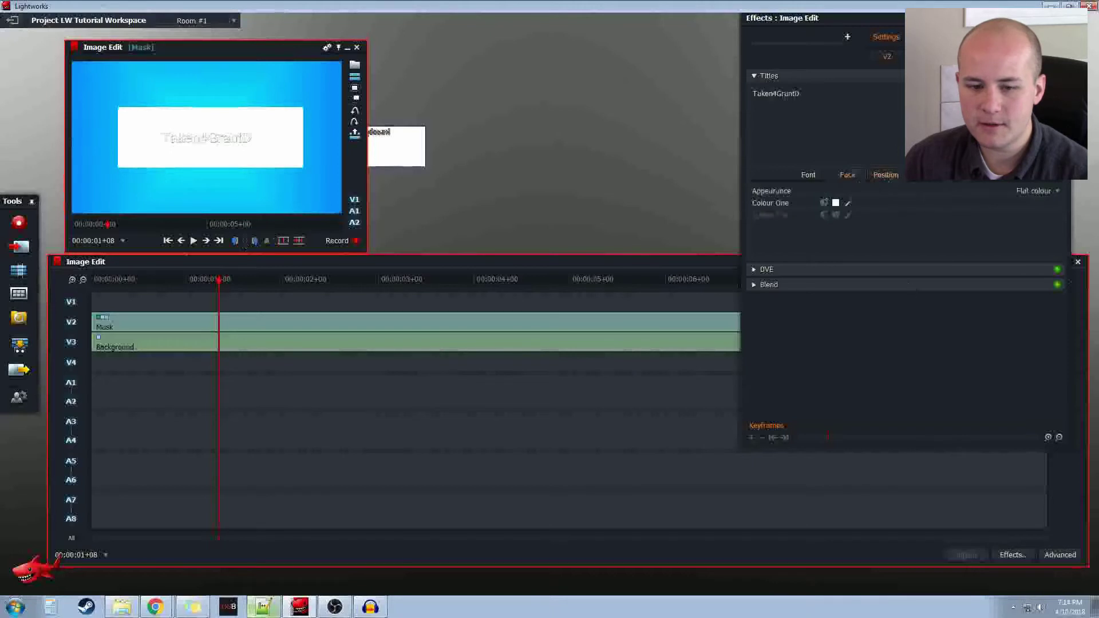
{"action": "left_click", "coordinate": [808, 175]}
{"action": "left_click_drag", "start_coordinate": [898, 226], "coordinate": [977, 228]}
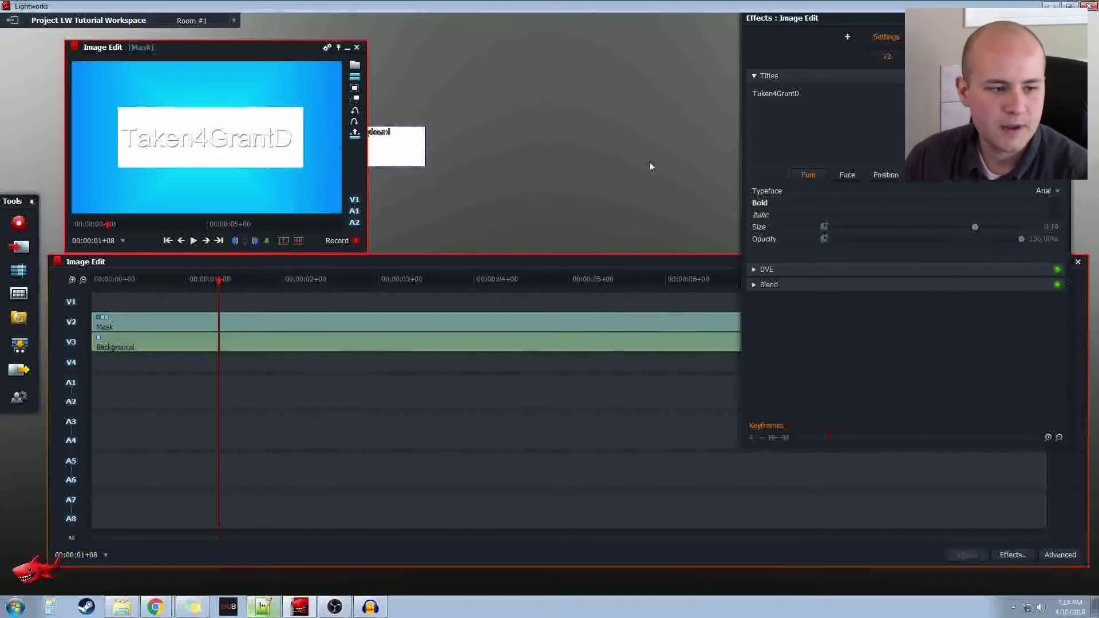
Step: Set the title's flat face colour to blue, about RGB 16, 45, 255
{"action": "left_click", "coordinate": [884, 175]}
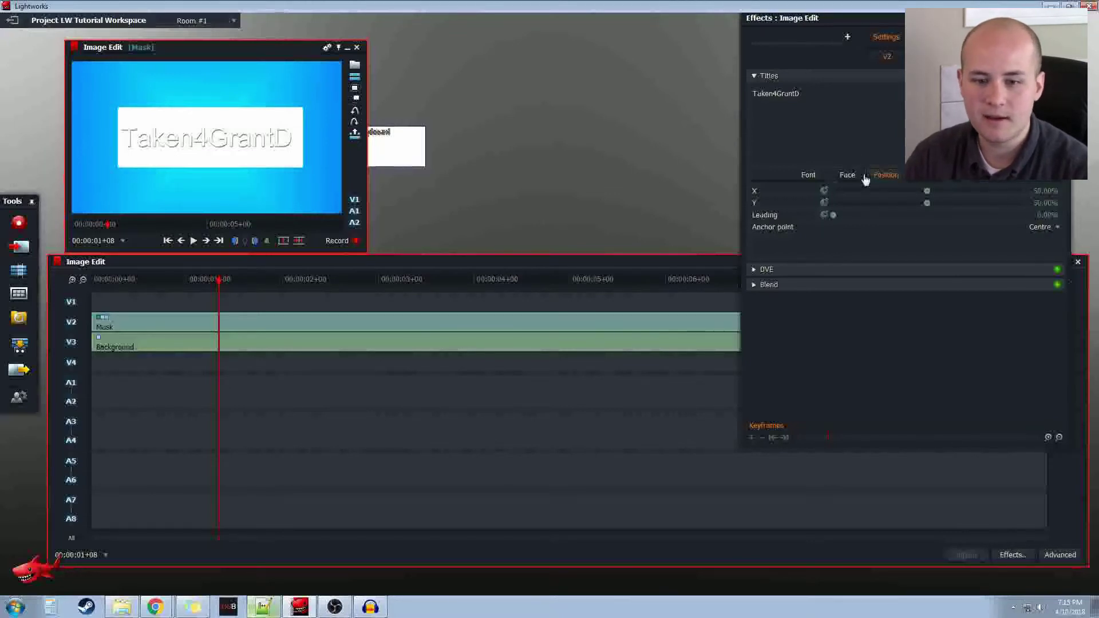
{"action": "left_click", "coordinate": [848, 175]}
{"action": "left_click", "coordinate": [836, 203]}
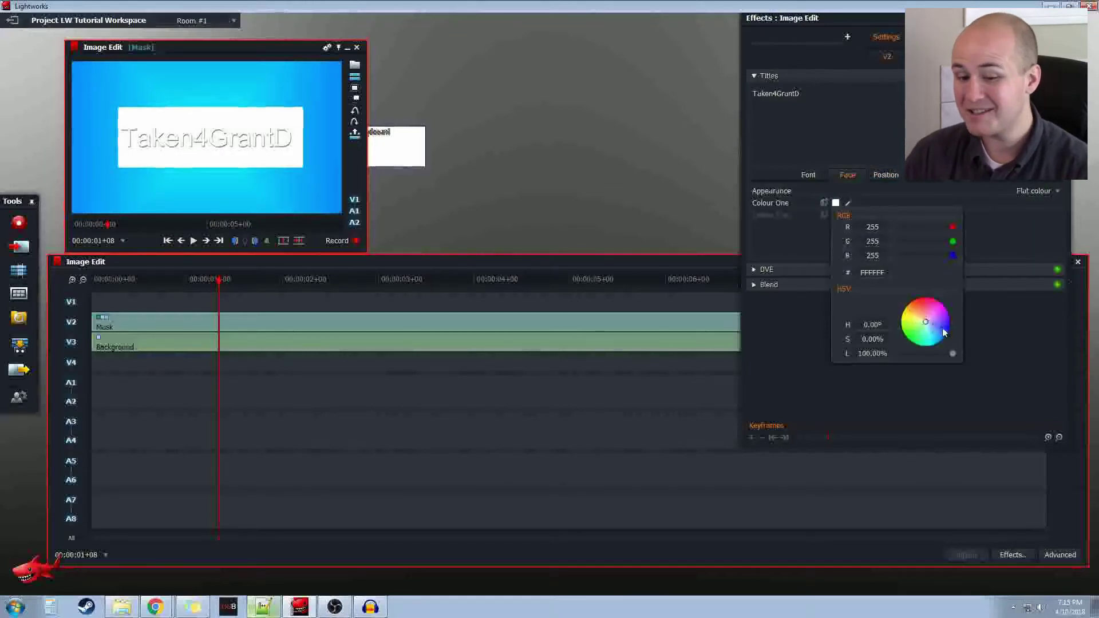
{"action": "mouse_move", "coordinate": [928, 325]}
{"action": "left_mouse_down"}
{"action": "mouse_move", "coordinate": [948, 321]}
{"action": "mouse_move", "coordinate": [939, 329]}
{"action": "left_mouse_up"}
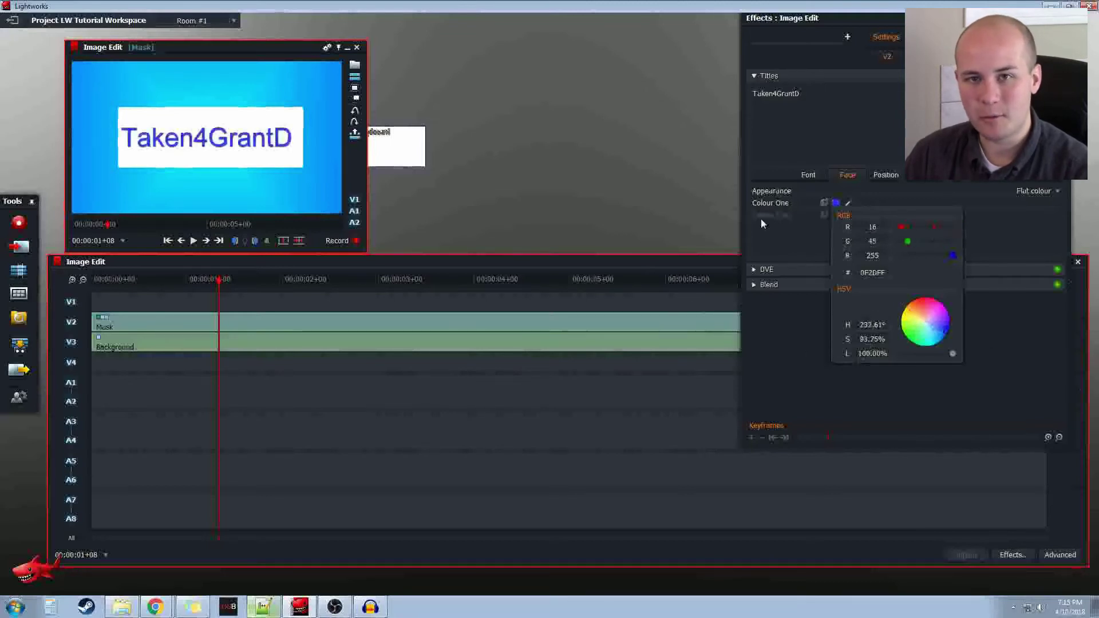
{"action": "left_click", "coordinate": [760, 293]}
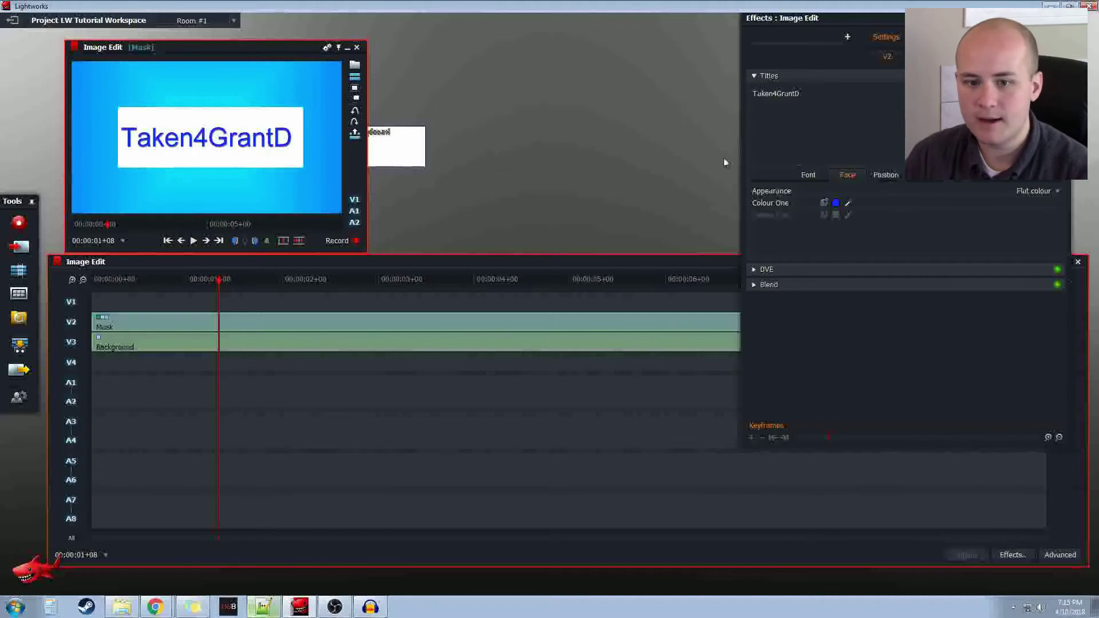
Step: Set the title's X position to -50% and enable keyframing for that parameter
{"action": "left_click", "coordinate": [881, 174]}
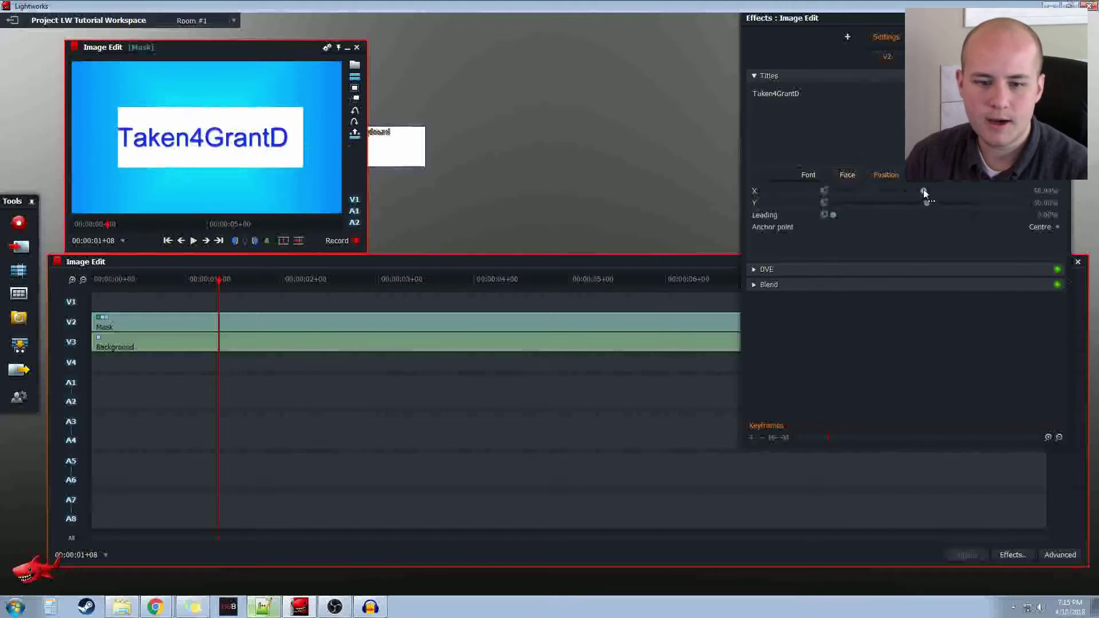
{"action": "left_click_drag", "start_coordinate": [929, 195], "coordinate": [804, 193]}
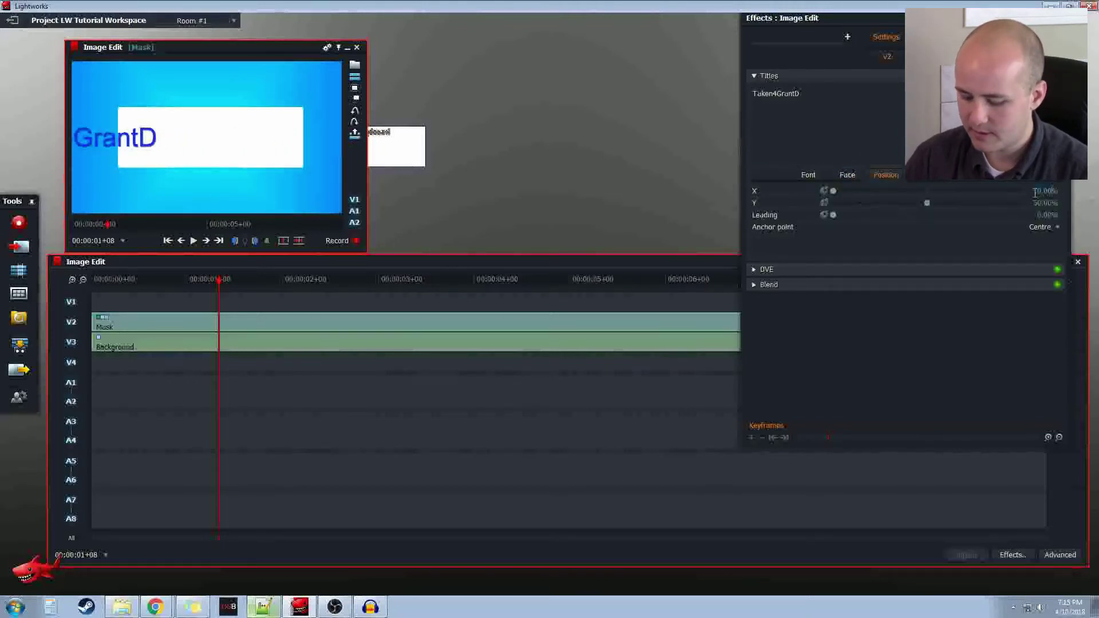
{"action": "type", "text": "50"}
{"action": "key", "text": "Return"}
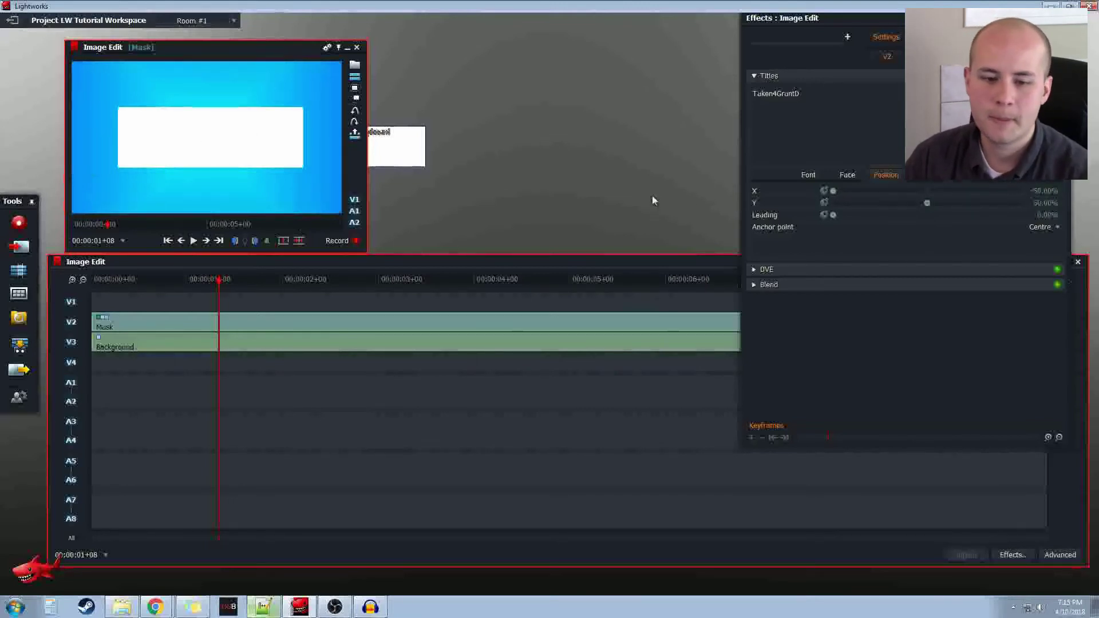
{"action": "left_click", "coordinate": [826, 192]}
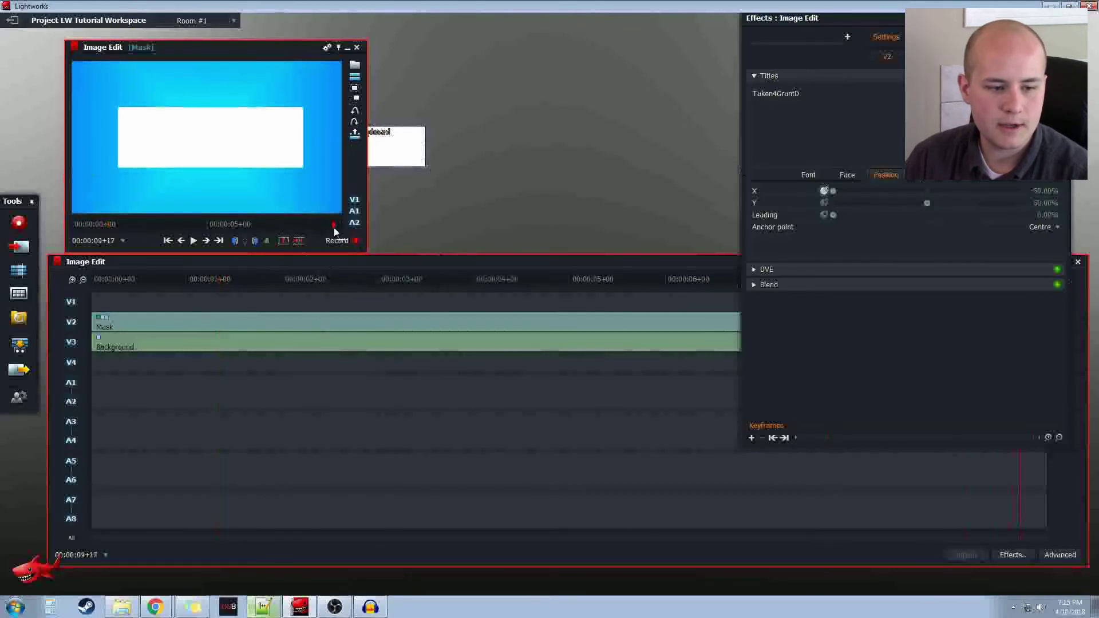
Step: At the sequence's last frame, 00:00:09+23, set the title's keyframed X position to 150%
{"action": "left_click", "coordinate": [339, 225]}
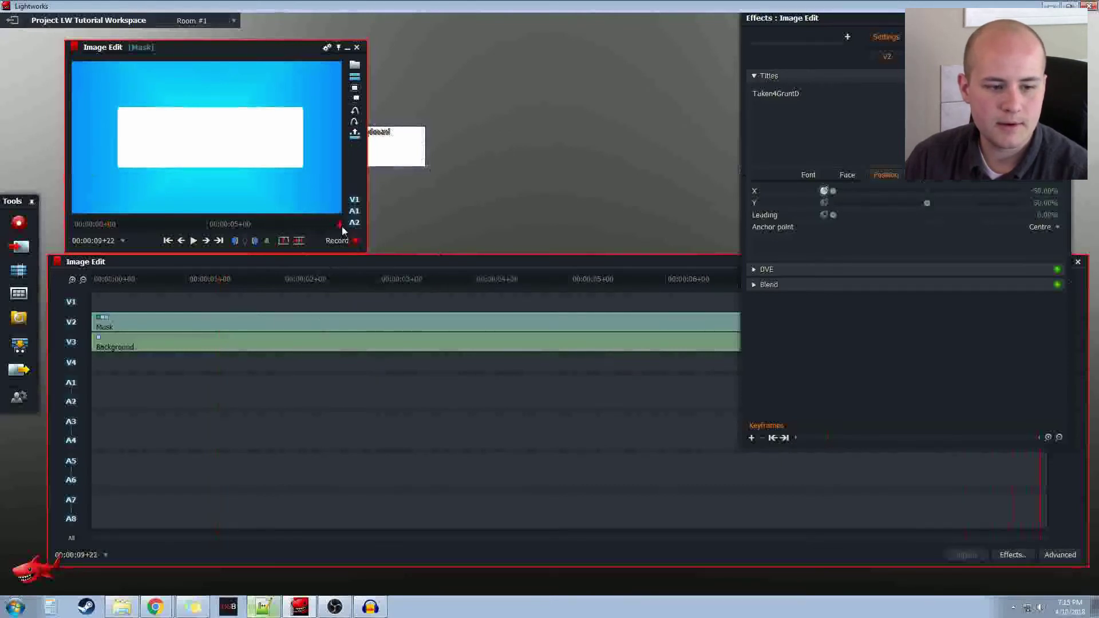
{"action": "left_click_drag", "start_coordinate": [341, 227], "coordinate": [346, 230]}
{"action": "left_click", "coordinate": [344, 227]}
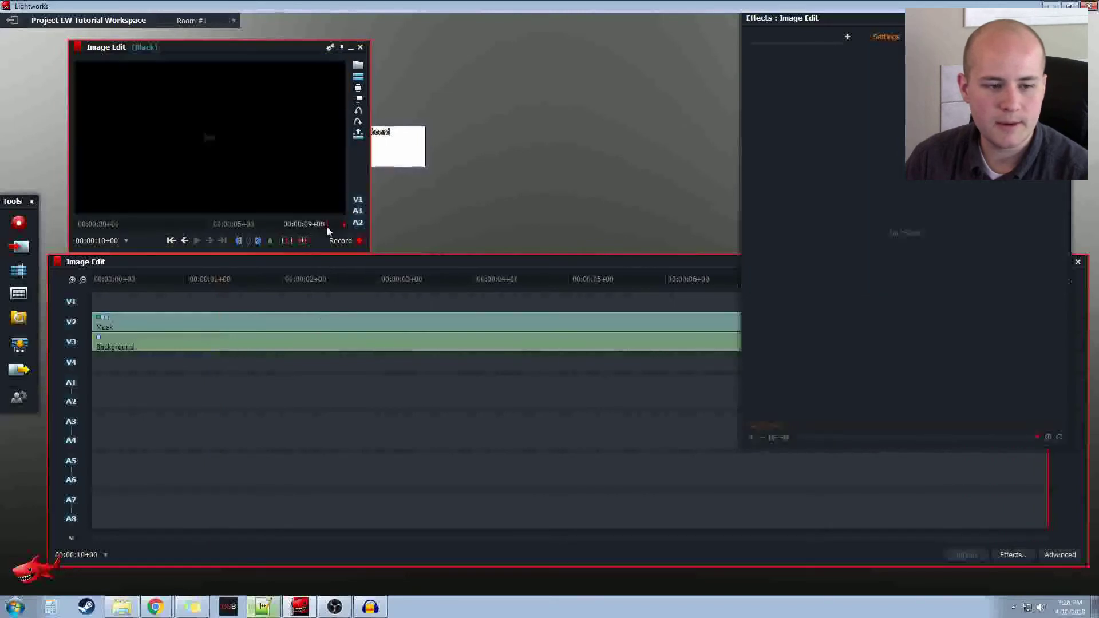
{"action": "left_click", "coordinate": [186, 241]}
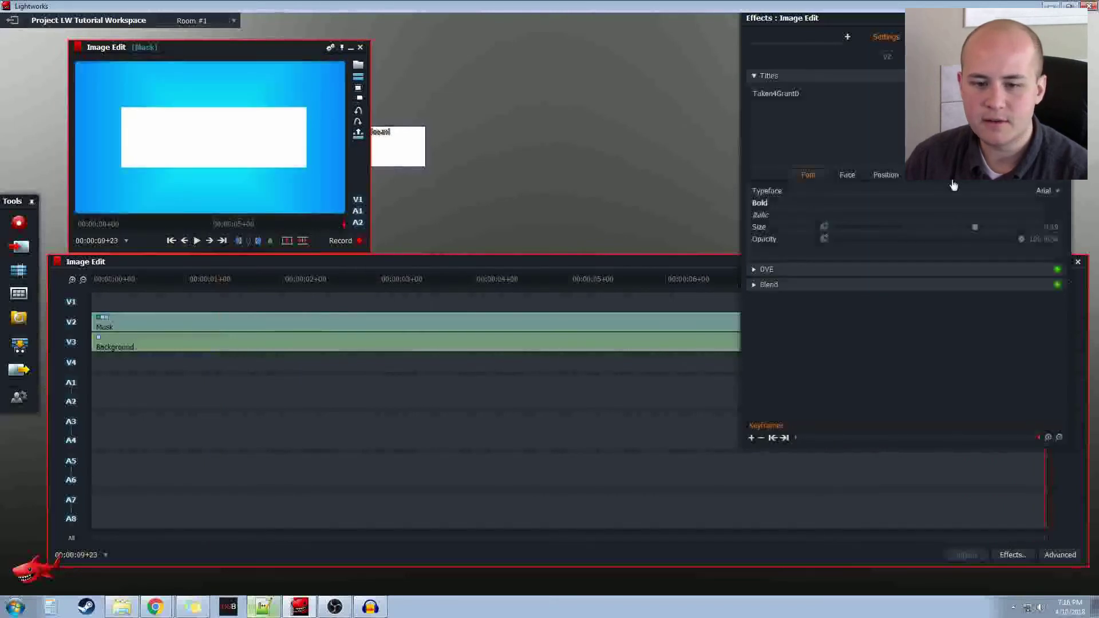
{"action": "left_click", "coordinate": [875, 179]}
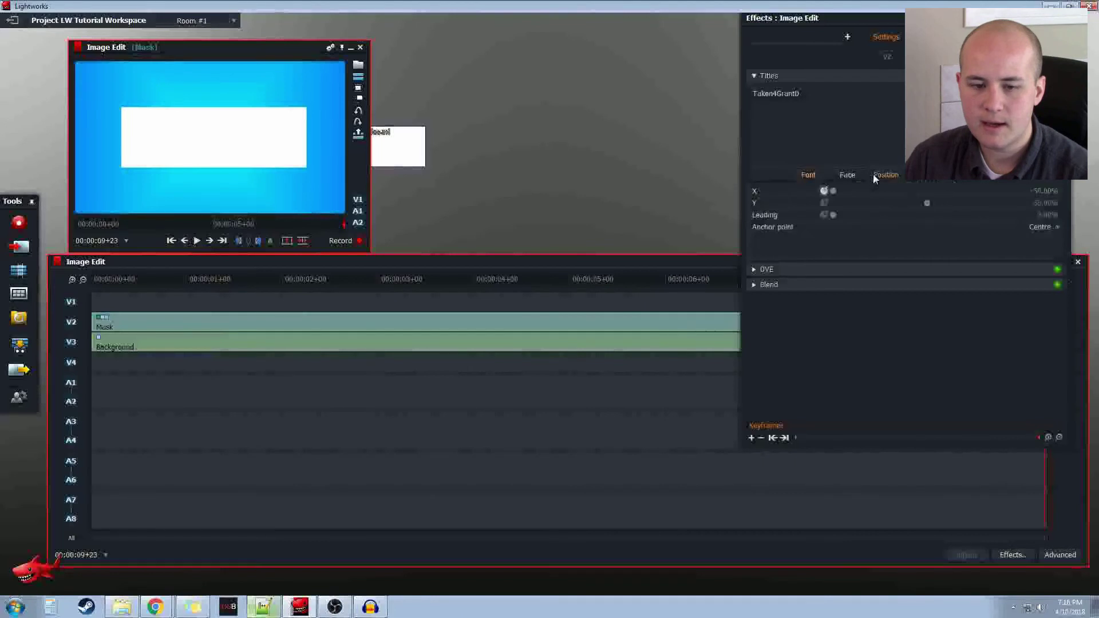
{"action": "left_click_drag", "start_coordinate": [835, 195], "coordinate": [1049, 186]}
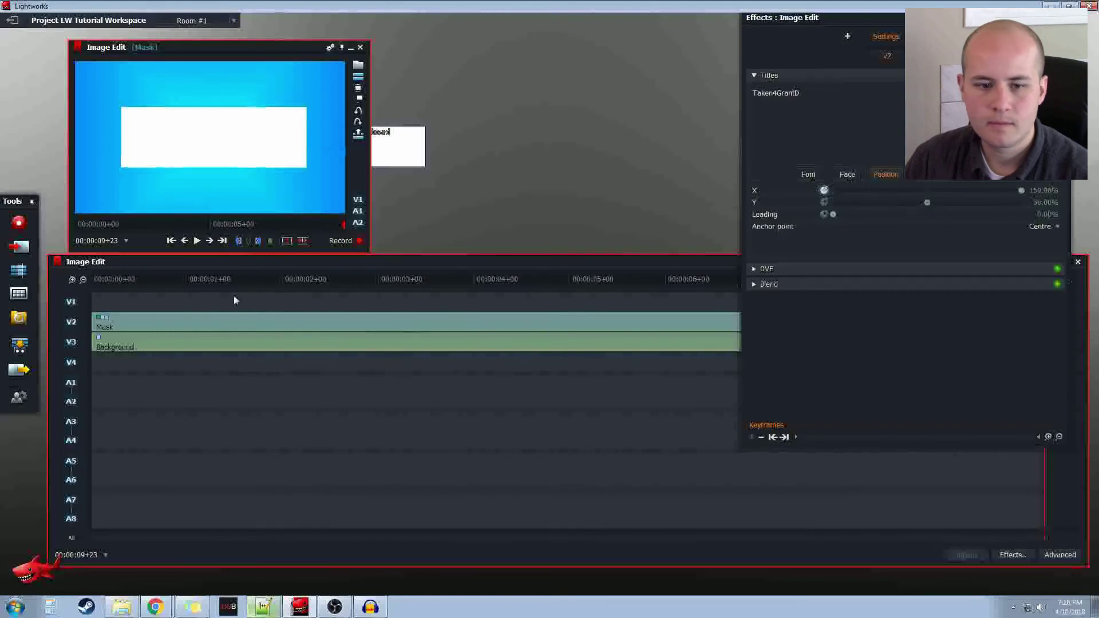
Step: Play the sequence from the start and scrub from about 2 to 5 seconds to review the title's movement
{"action": "left_click", "coordinate": [94, 279]}
{"action": "key", "text": "space"}
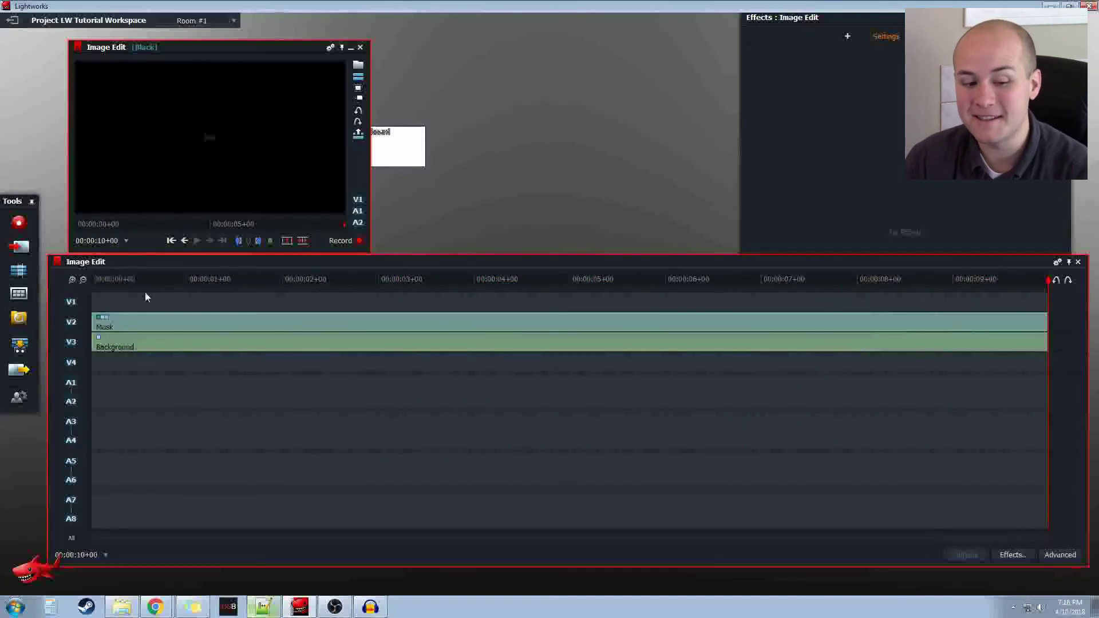
{"action": "left_click", "coordinate": [288, 281]}
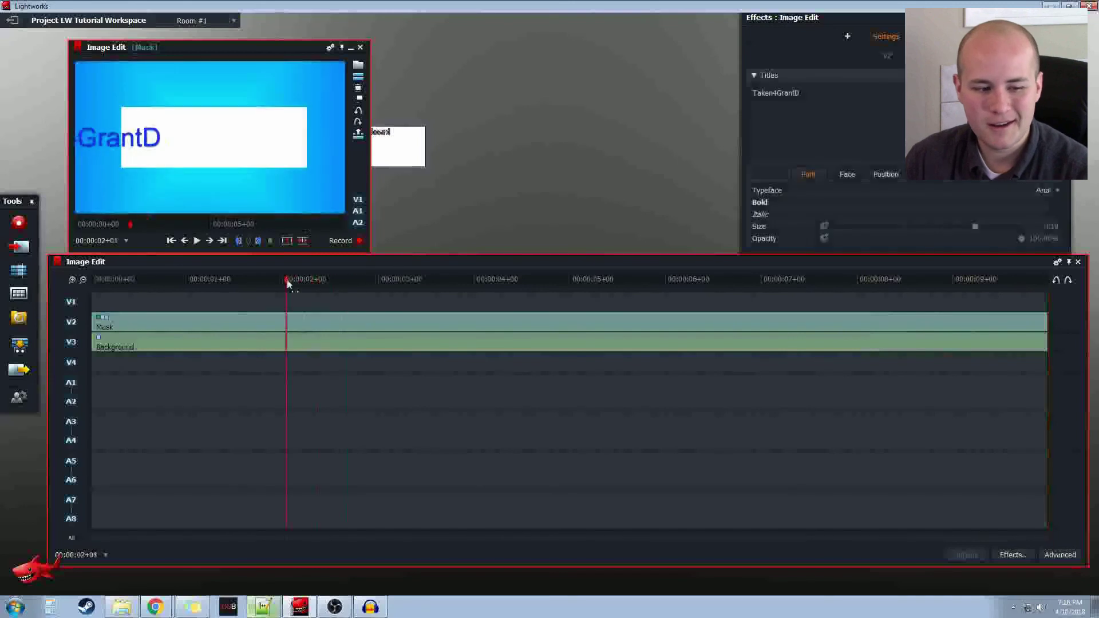
{"action": "left_click_drag", "start_coordinate": [287, 283], "coordinate": [578, 306]}
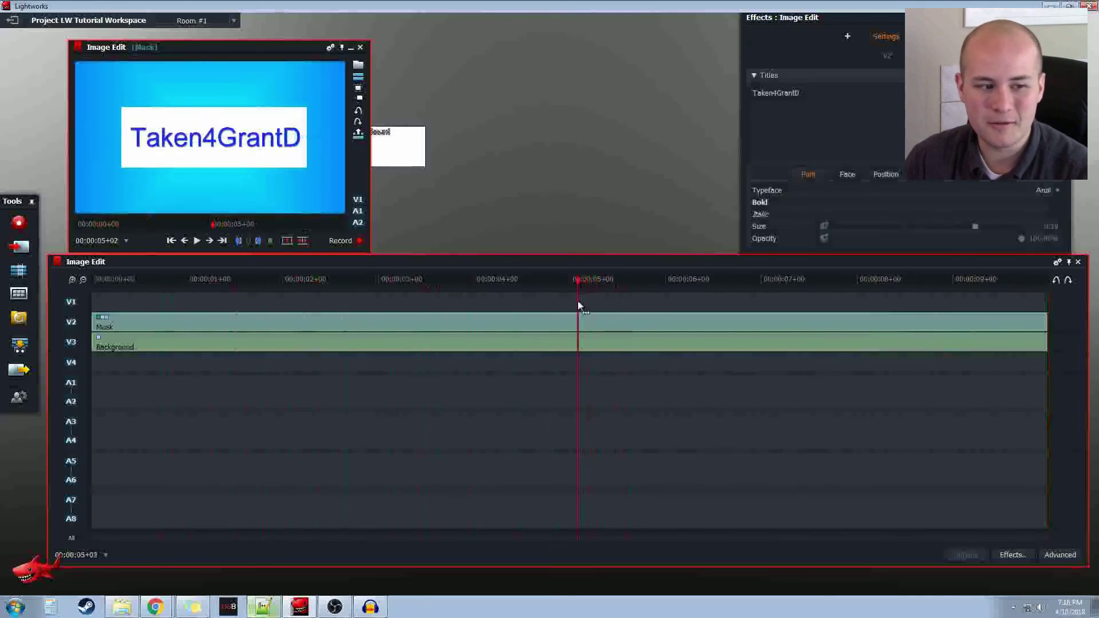